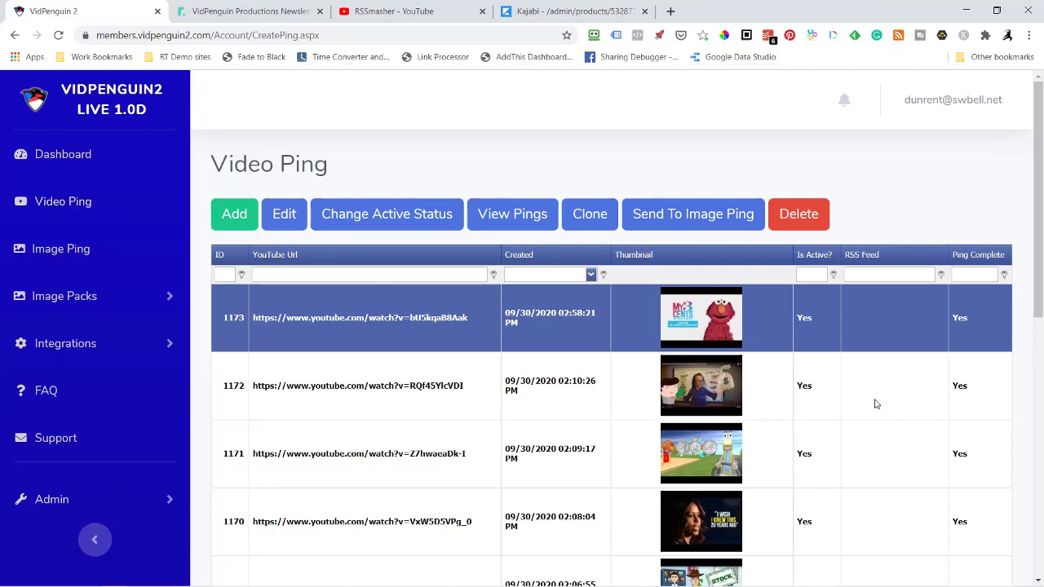
Start adding a new video ping to the Video Ping list.
{"action": "scroll", "coordinate": [876, 403], "scroll_direction": "down", "scroll_amount": 2}
{"action": "scroll", "coordinate": [881, 399], "scroll_direction": "up", "scroll_amount": 2}
{"action": "scroll", "coordinate": [864, 351], "scroll_direction": "down", "scroll_amount": 6}
{"action": "scroll", "coordinate": [880, 374], "scroll_direction": "up", "scroll_amount": 6}
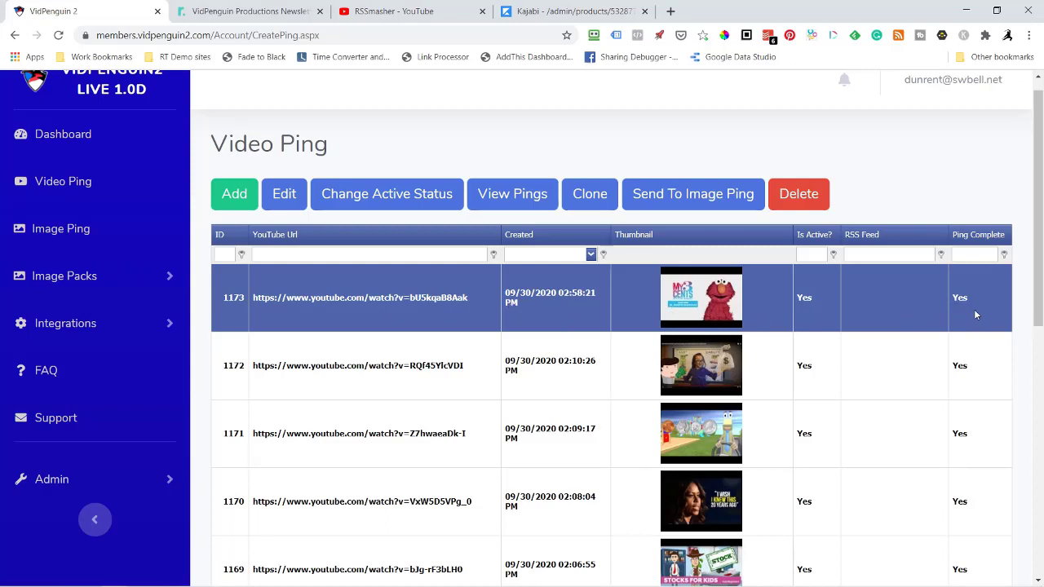
{"action": "left_click", "coordinate": [240, 202]}
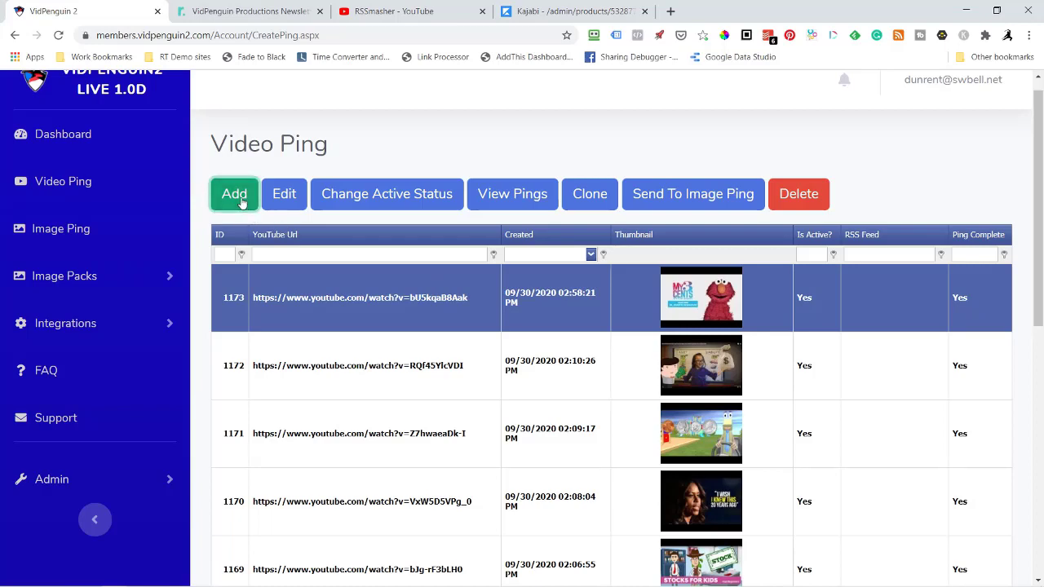
Switch to the RSSmasher YouTube channel and open the video "RSSMasher Technology Software Walkthrough and Autoblogging Demonstration".
{"action": "left_click", "coordinate": [414, 11]}
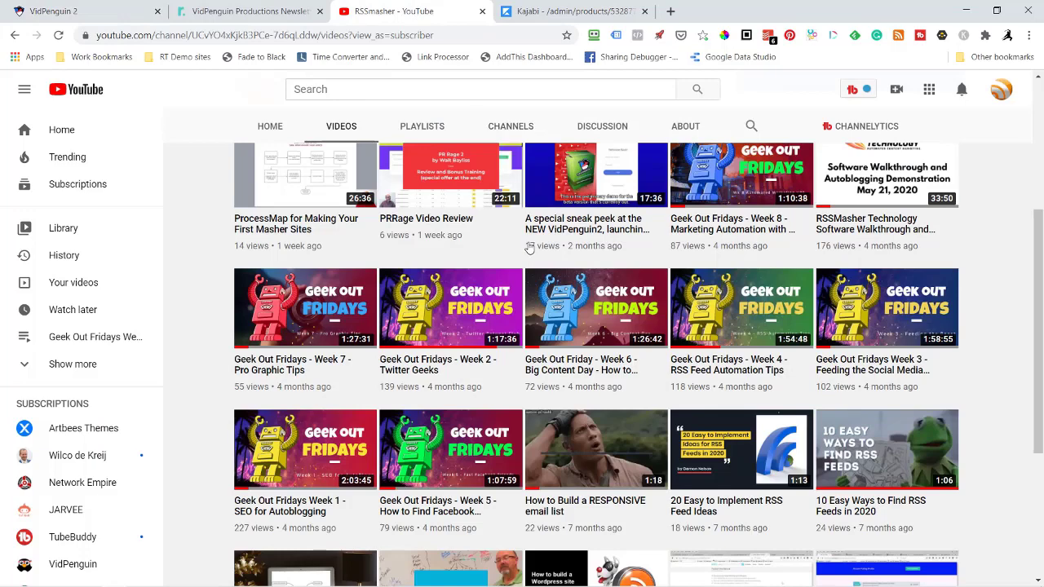
{"action": "scroll", "coordinate": [526, 246], "scroll_direction": "up", "scroll_amount": 2}
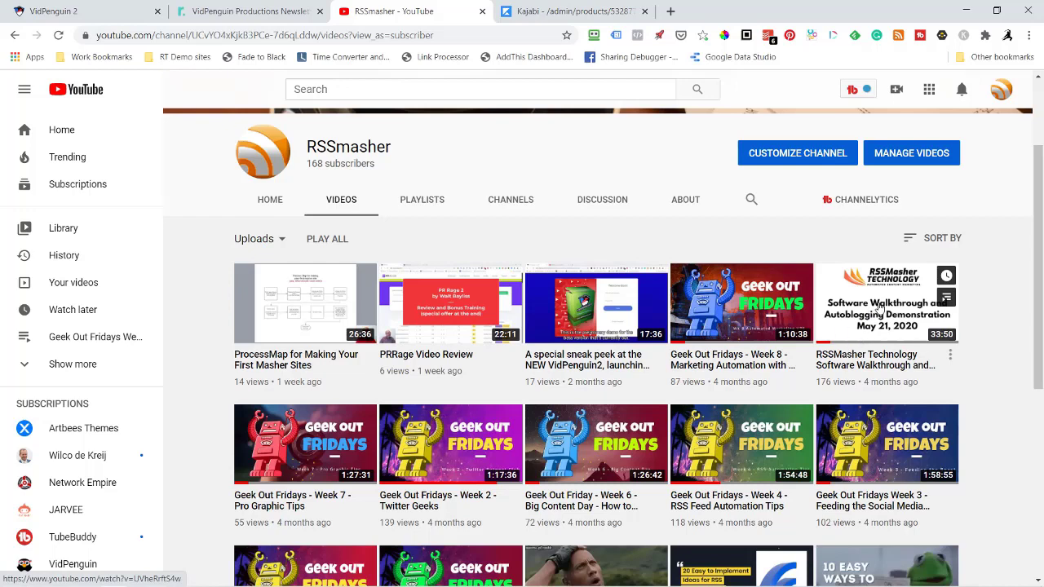
{"action": "left_click", "coordinate": [873, 355]}
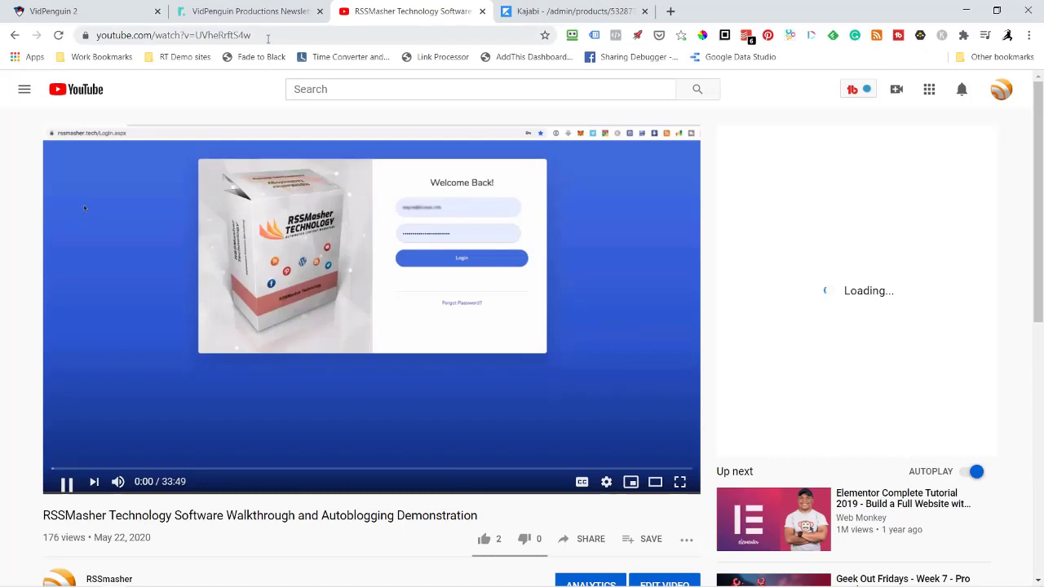
Pause the YouTube video and copy its short share link.
{"action": "left_click", "coordinate": [268, 35]}
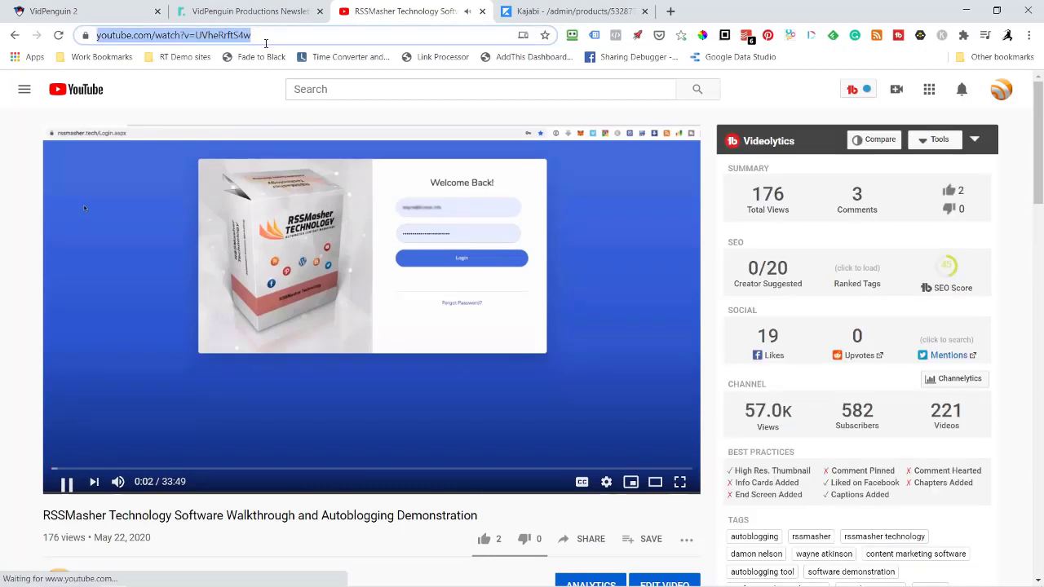
{"action": "left_click", "coordinate": [67, 482]}
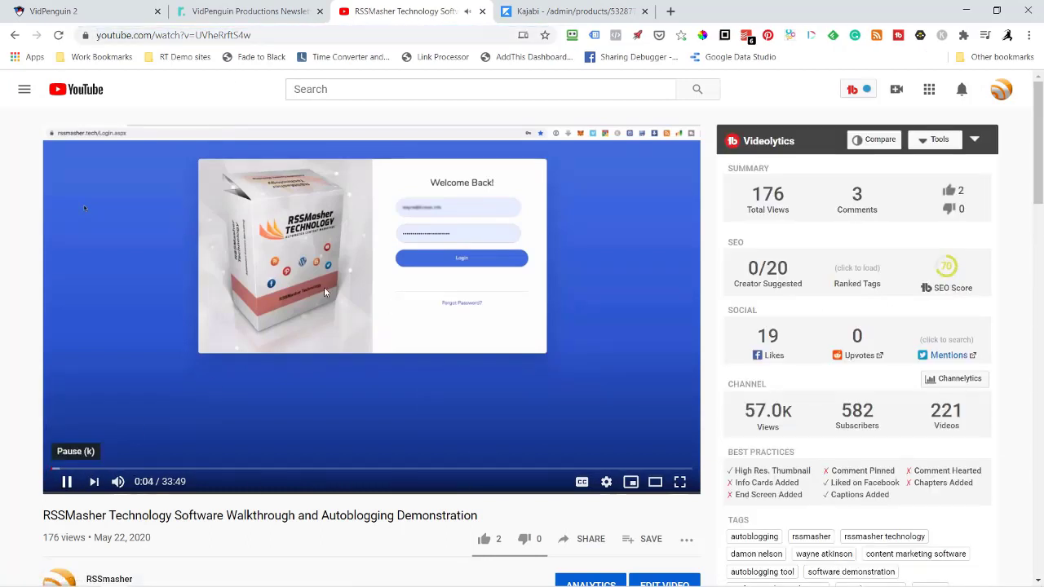
{"action": "left_click", "coordinate": [282, 36]}
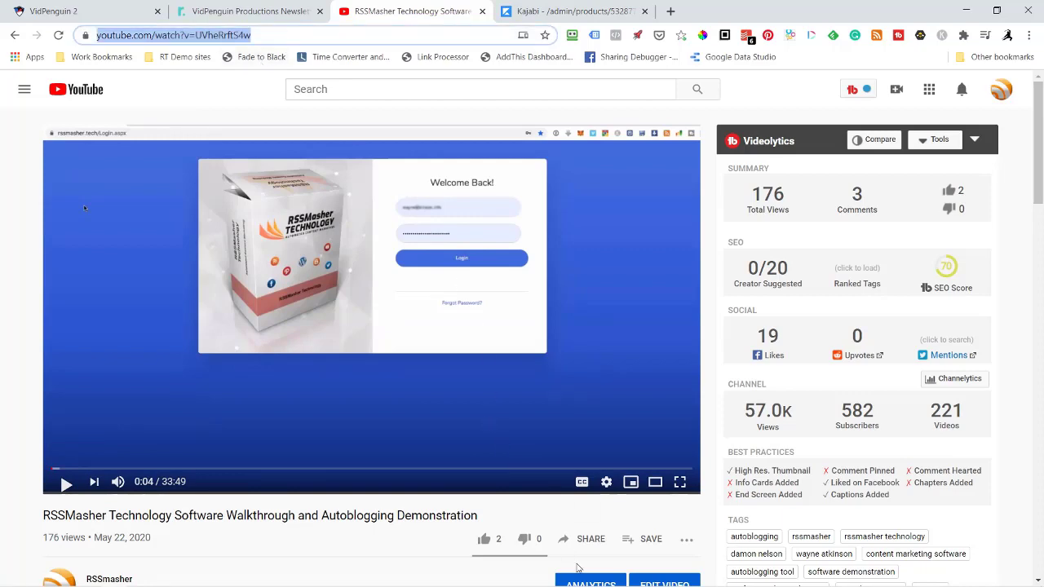
{"action": "left_click", "coordinate": [591, 540]}
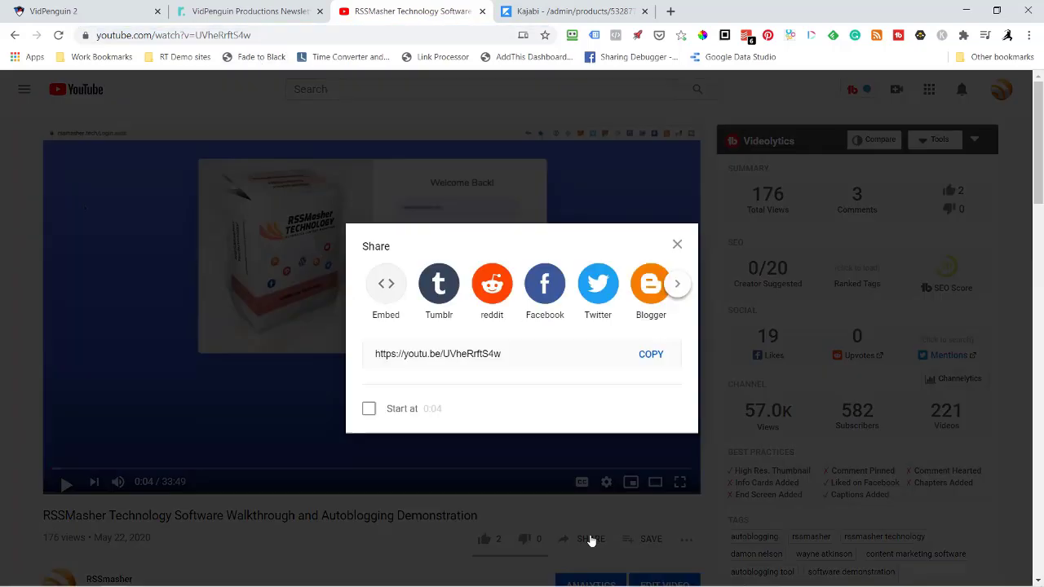
{"action": "left_click", "coordinate": [651, 356]}
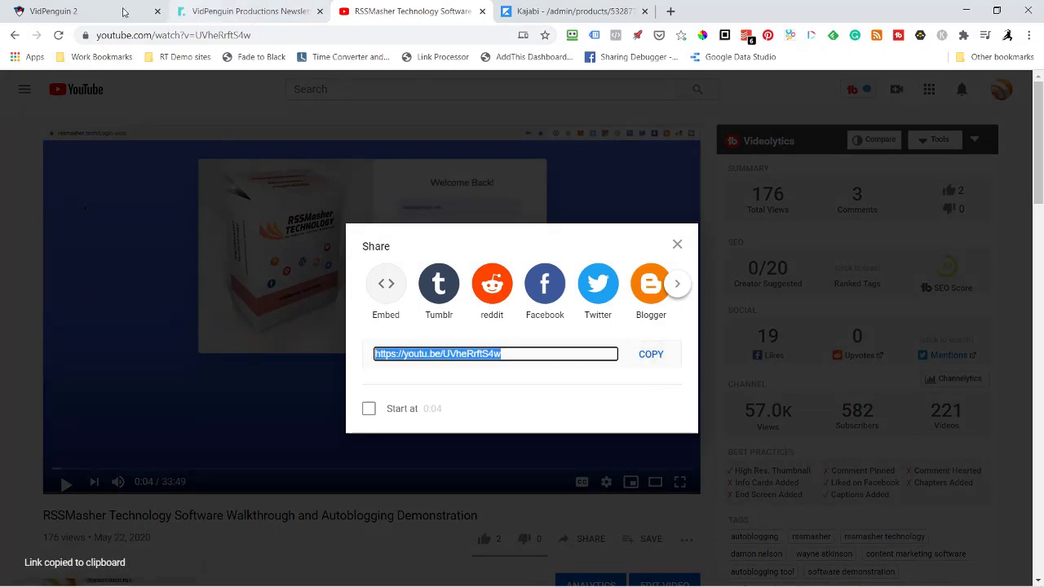
{"action": "left_click", "coordinate": [71, 13]}
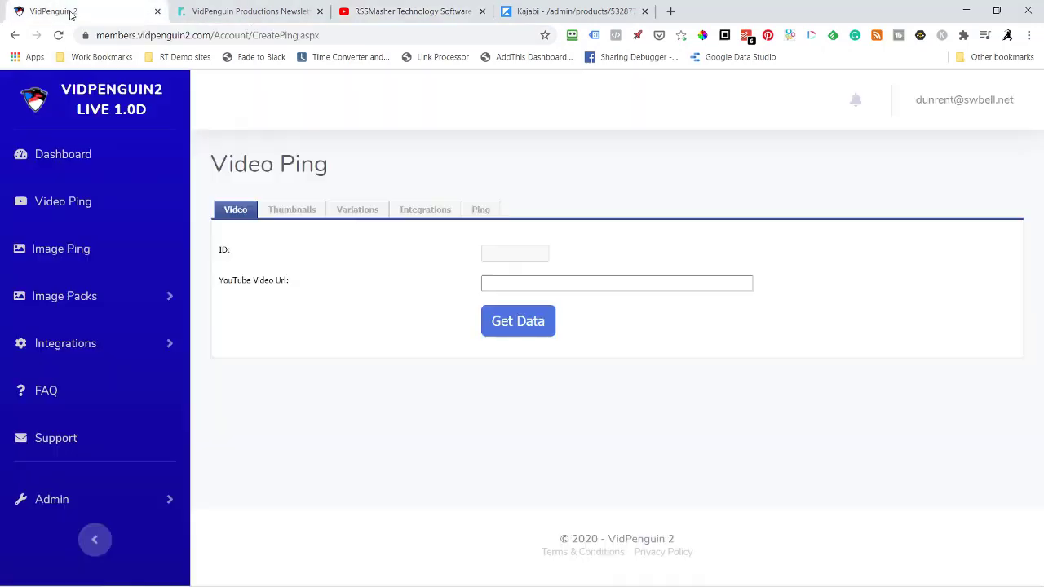
{"action": "left_click", "coordinate": [524, 287]}
{"action": "key", "text": "ctrl+v"}
{"action": "left_click", "coordinate": [529, 325]}
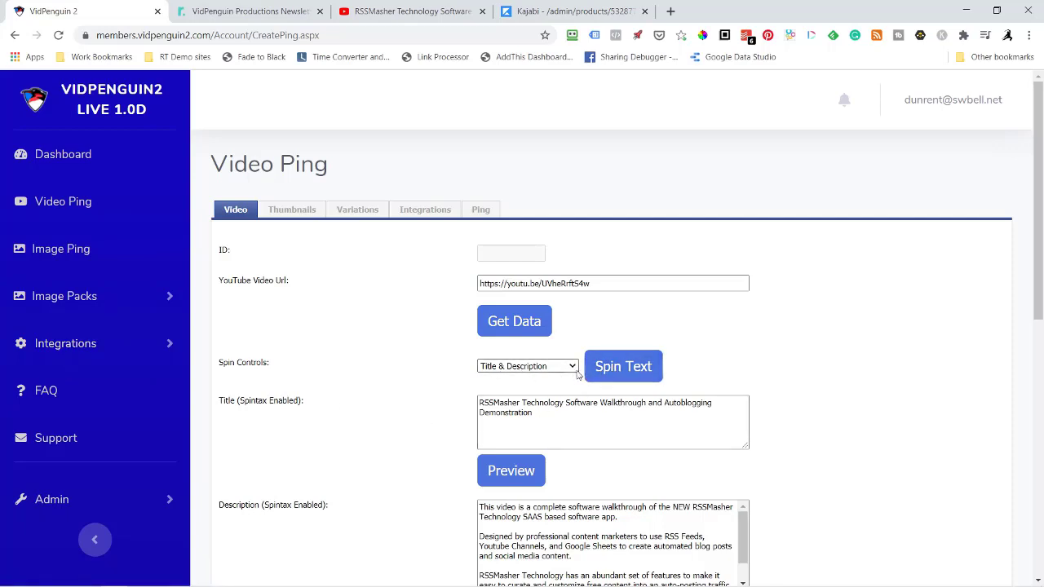
Try automatic spinning of both the title and description, and restore the original text by fetching the video data again.
{"action": "left_click", "coordinate": [522, 369]}
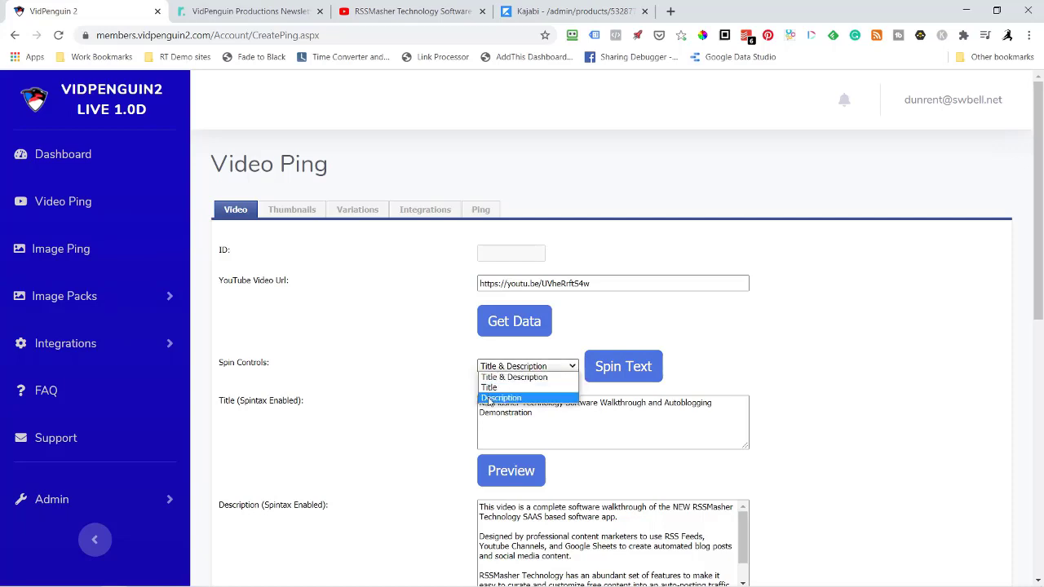
{"action": "left_click", "coordinate": [512, 377]}
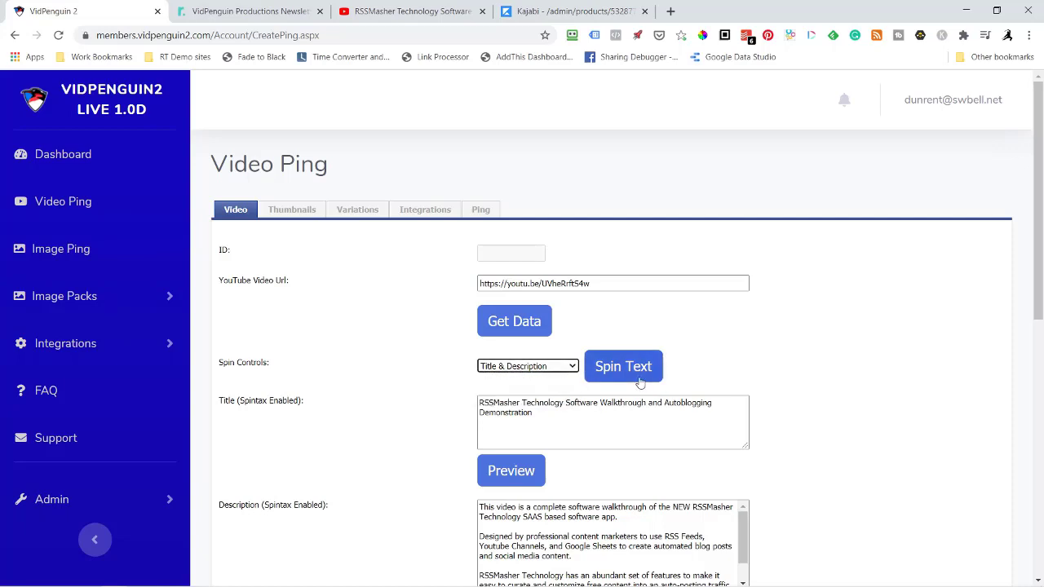
{"action": "left_click", "coordinate": [626, 369]}
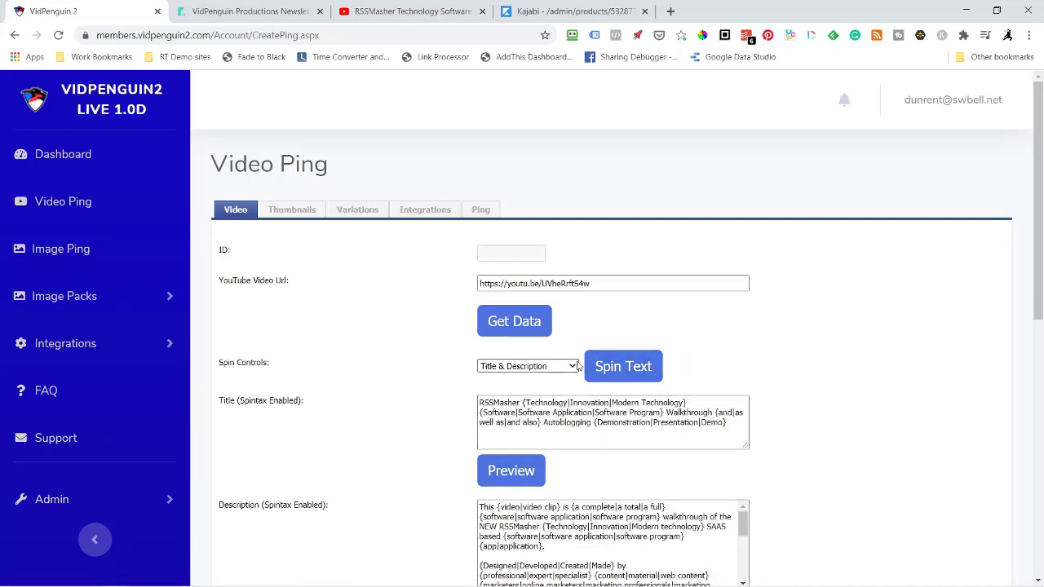
{"action": "left_click", "coordinate": [531, 329]}
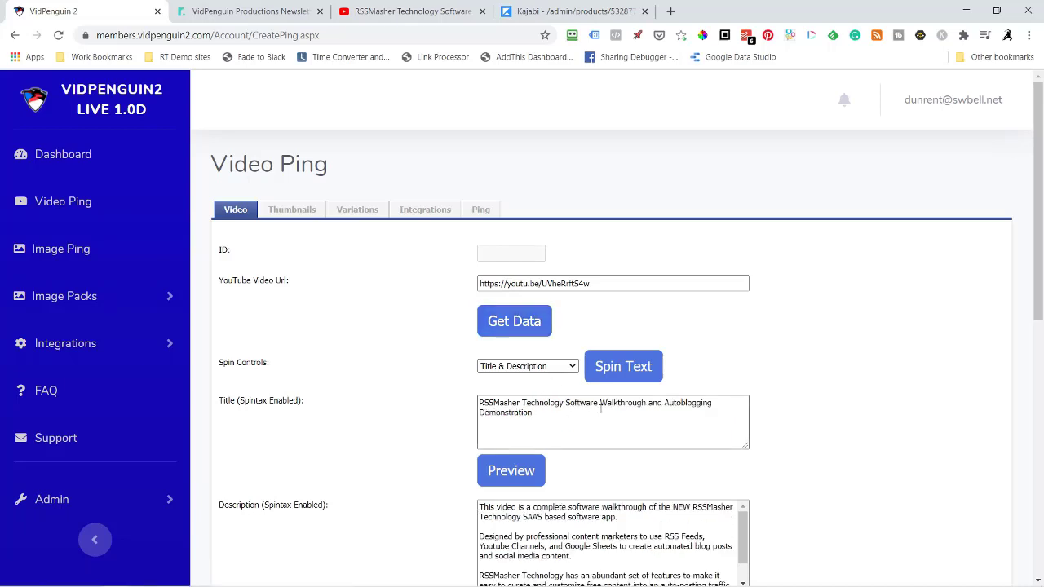
Insert an opening brace before "Walkthrough" in the title and select the phrase "Walkthrough and Autoblogging Demonstration".
{"action": "left_click", "coordinate": [647, 403]}
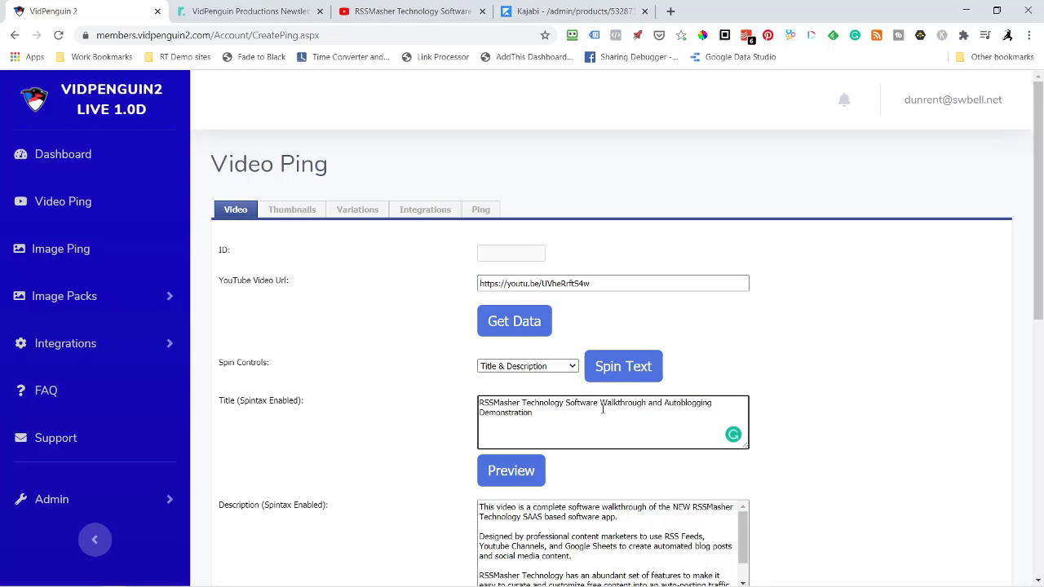
{"action": "left_click", "coordinate": [602, 408]}
{"action": "type", "text": "{"}
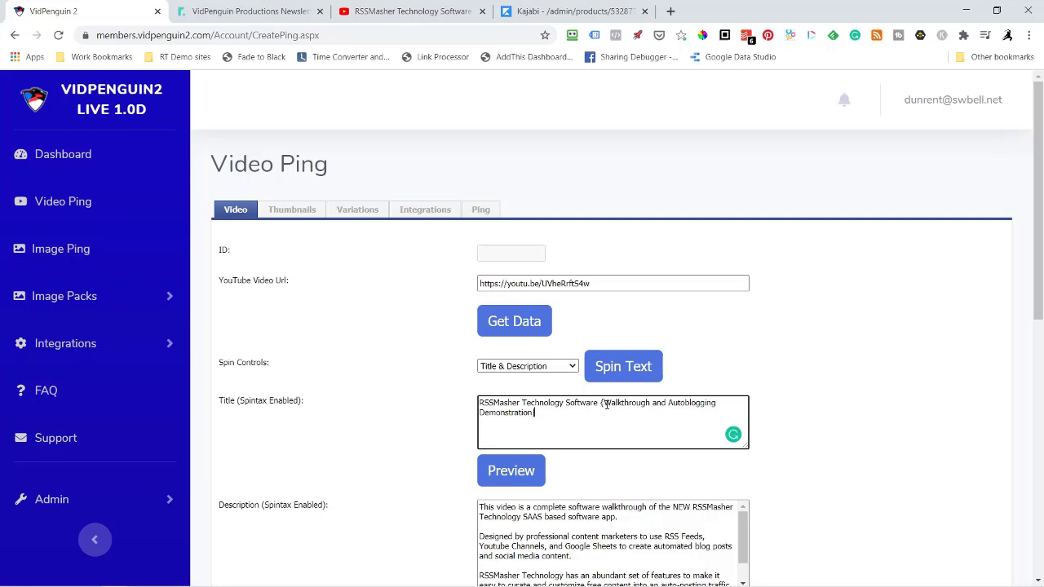
{"action": "left_click_drag", "start_coordinate": [605, 406], "coordinate": [604, 411]}
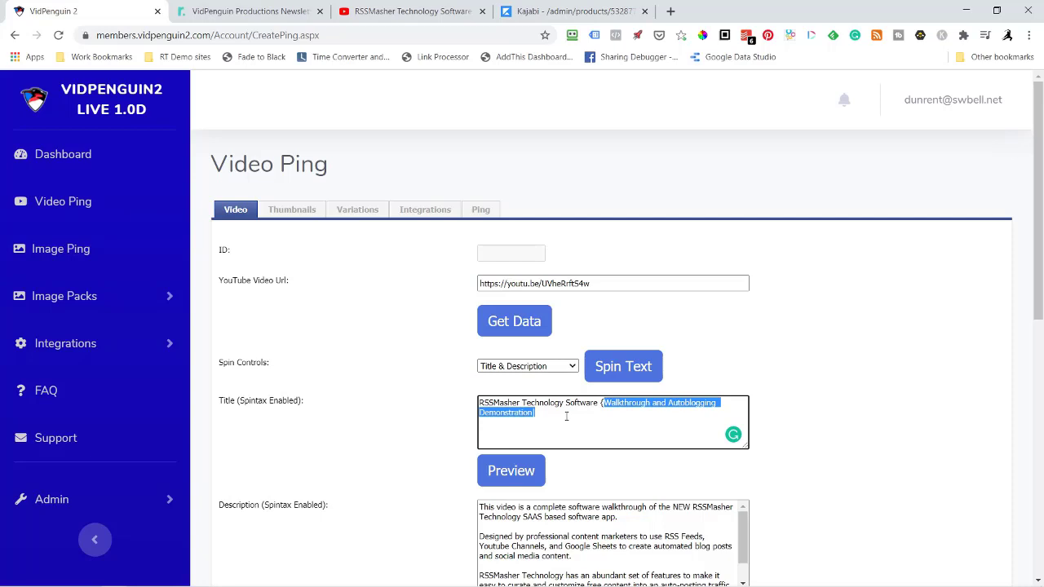
{"action": "key", "text": "ctrl+v"}
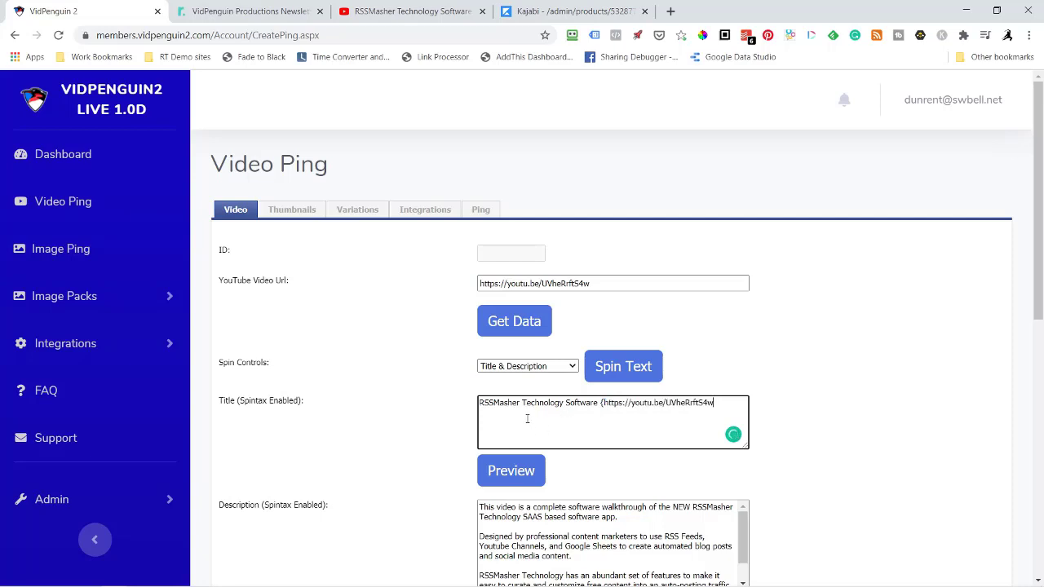
{"action": "key", "text": "ctrl+z"}
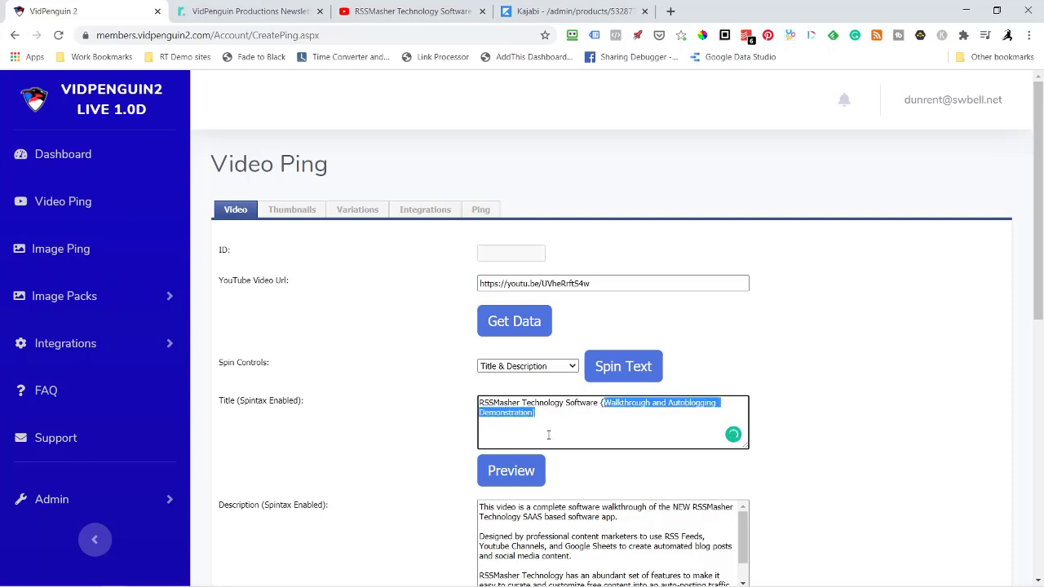
Repeat "Walkthrough and Autoblogging Demonstration" twice more in the title, separating the variants with pipes and ending with a closing brace.
{"action": "key", "text": "ctrl+c"}
{"action": "key", "text": "Right"}
{"action": "type", "text": "|"}
{"action": "key", "text": "ctrl+v"}
{"action": "type", "text": "|"}
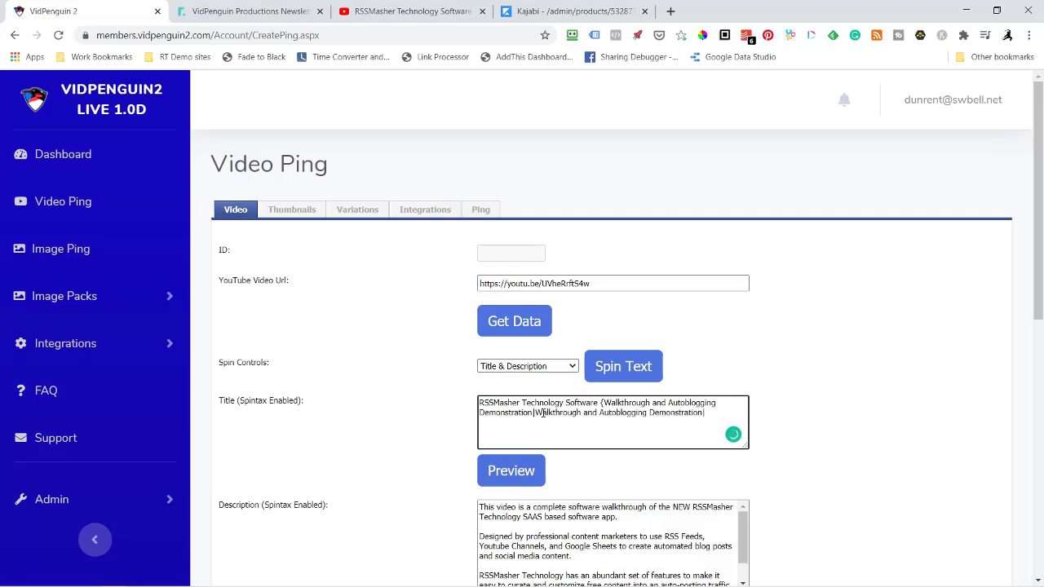
{"action": "key", "text": "ctrl+v"}
{"action": "type", "text": "|"}
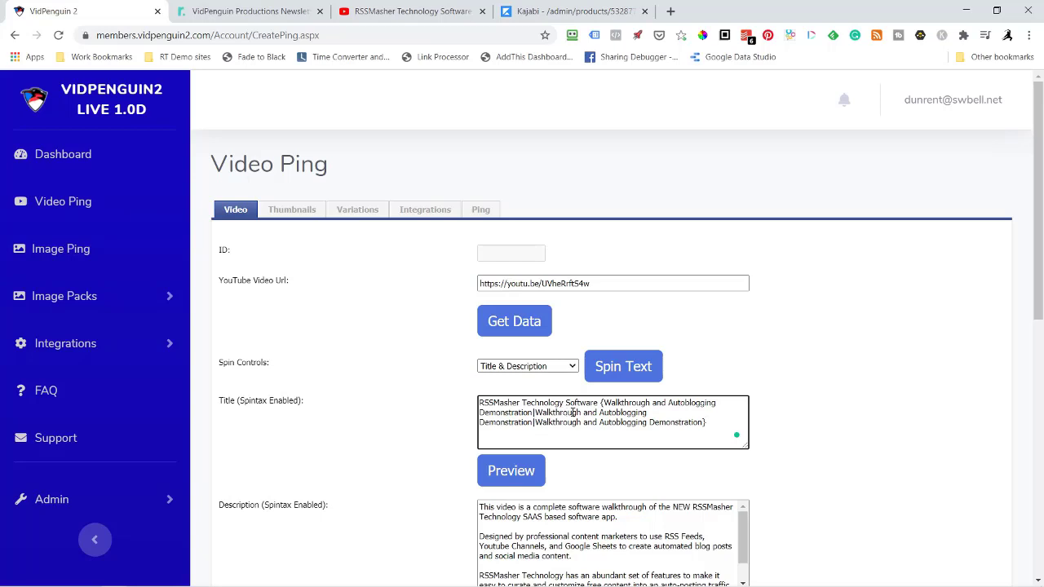
Shorten the second title variant to "Autoblogging Demonstration" and the third to "Walkthrough Demonstration".
{"action": "left_click_drag", "start_coordinate": [599, 413], "coordinate": [535, 413]}
{"action": "key", "text": "BackSpace"}
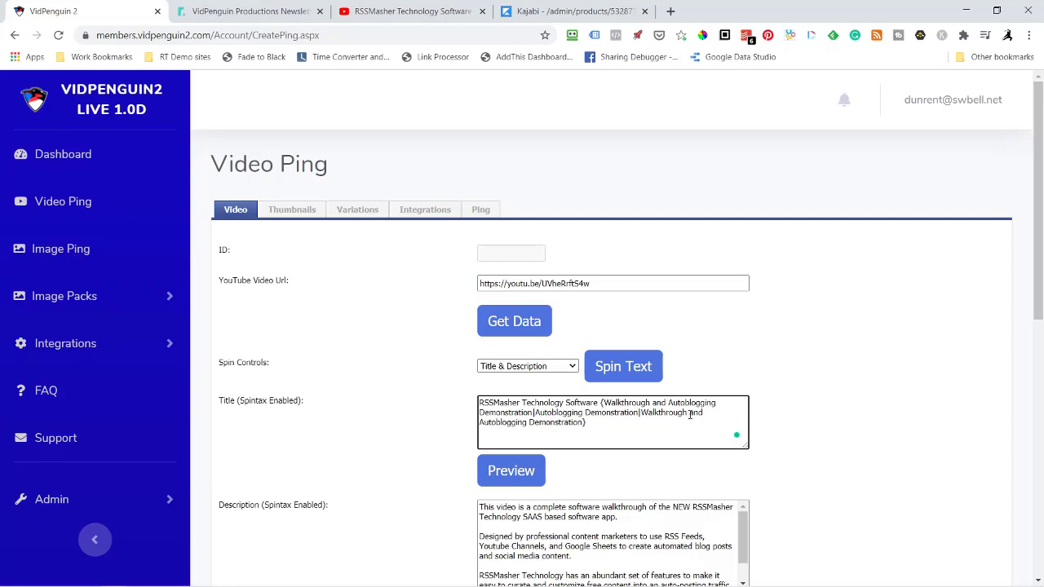
{"action": "left_click_drag", "start_coordinate": [689, 414], "coordinate": [532, 429]}
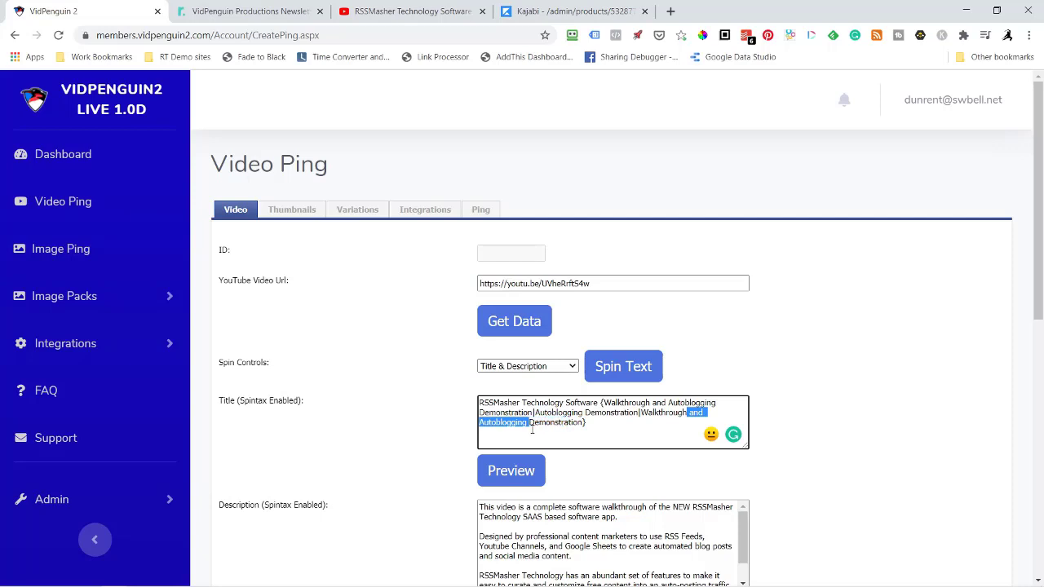
{"action": "key", "text": "BackSpace"}
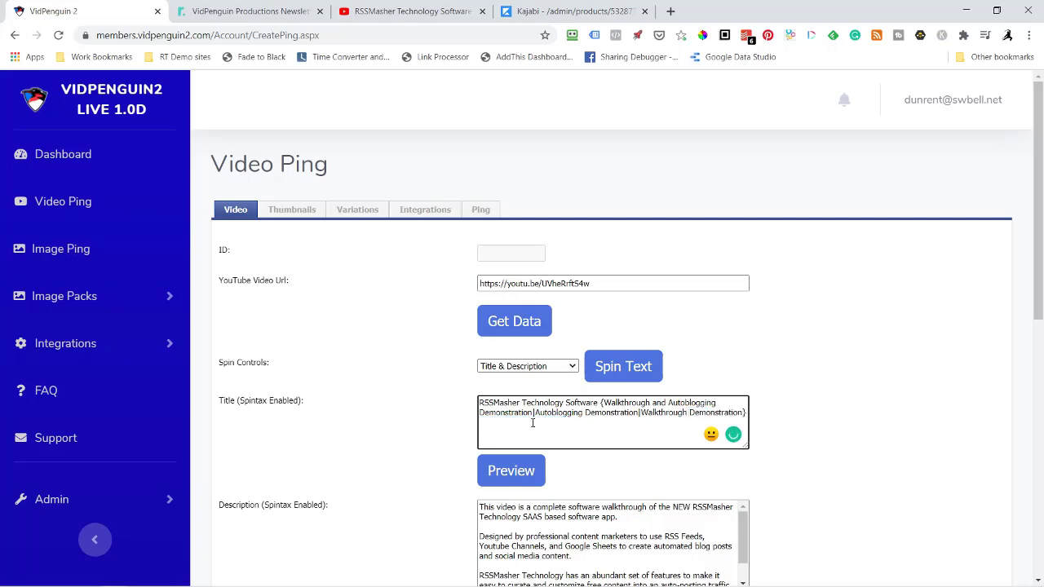
Preview the spun title three times, closing the preview after each look.
{"action": "left_click", "coordinate": [507, 471]}
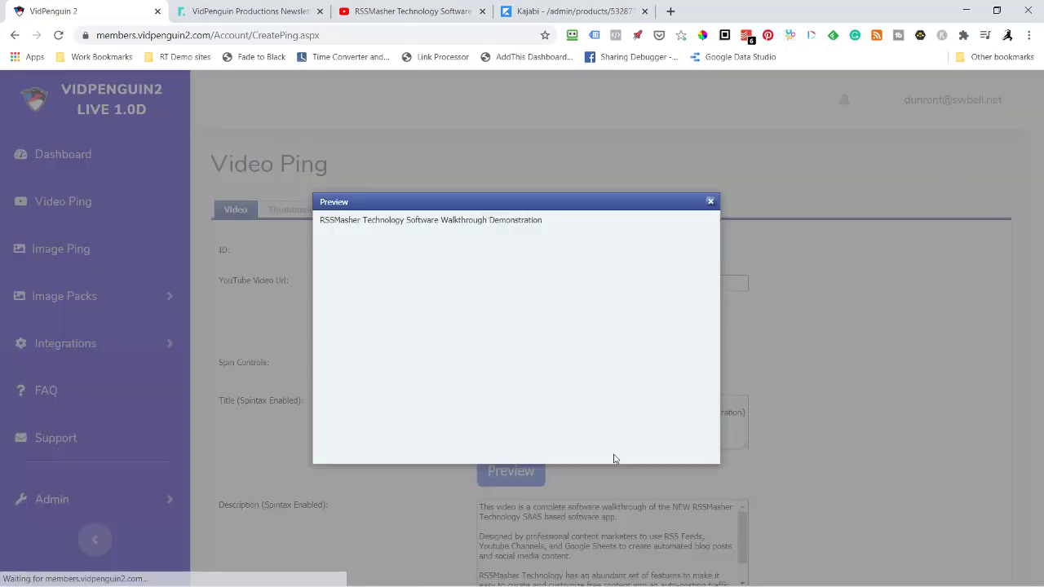
{"action": "left_click", "coordinate": [710, 201]}
{"action": "left_click", "coordinate": [523, 475]}
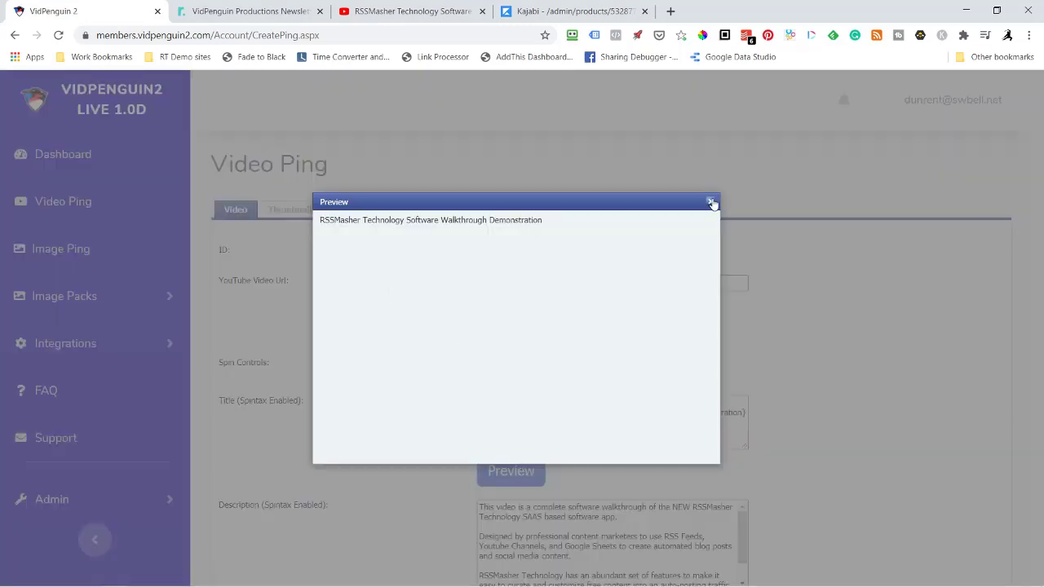
{"action": "left_click", "coordinate": [712, 202]}
{"action": "left_click", "coordinate": [512, 473]}
{"action": "left_click", "coordinate": [712, 202]}
Review the imported description, tags, thumbnail and embedded video down to the end of the form.
{"action": "scroll", "coordinate": [531, 477], "scroll_direction": "down", "scroll_amount": 2}
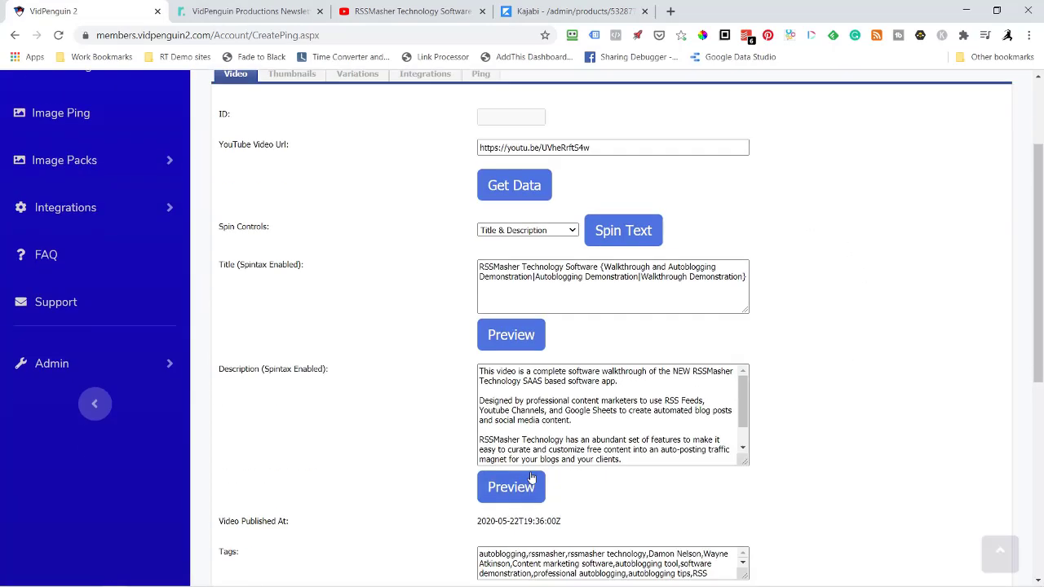
{"action": "scroll", "coordinate": [531, 477], "scroll_direction": "down", "scroll_amount": 2}
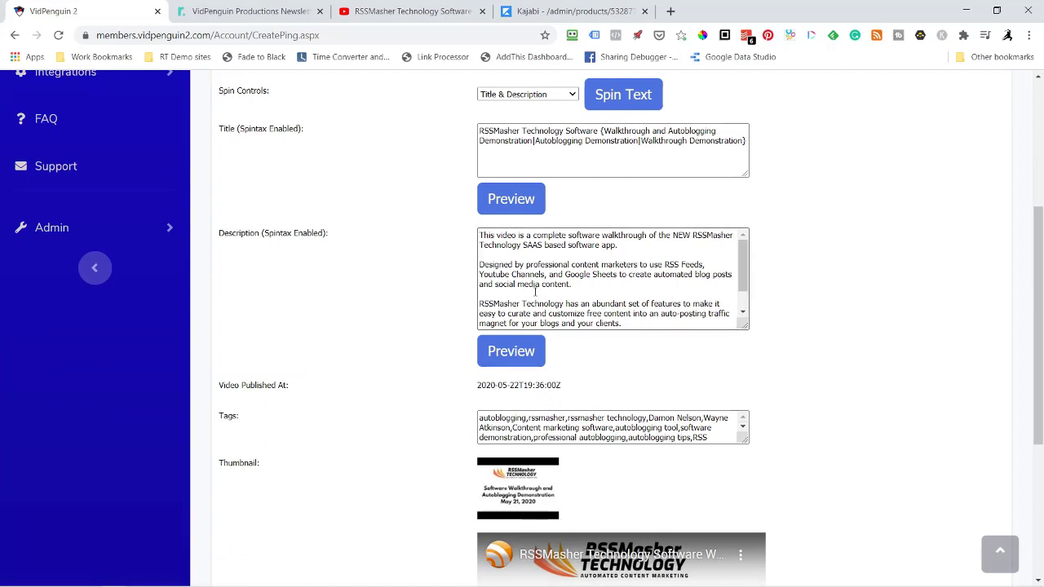
{"action": "scroll", "coordinate": [530, 277], "scroll_direction": "down", "scroll_amount": 1}
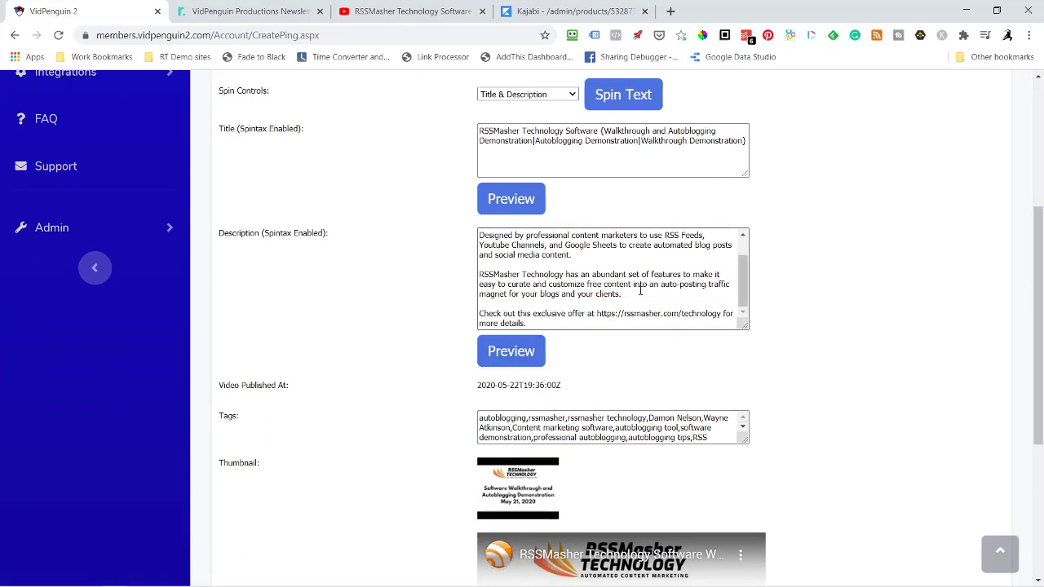
{"action": "left_click", "coordinate": [704, 420]}
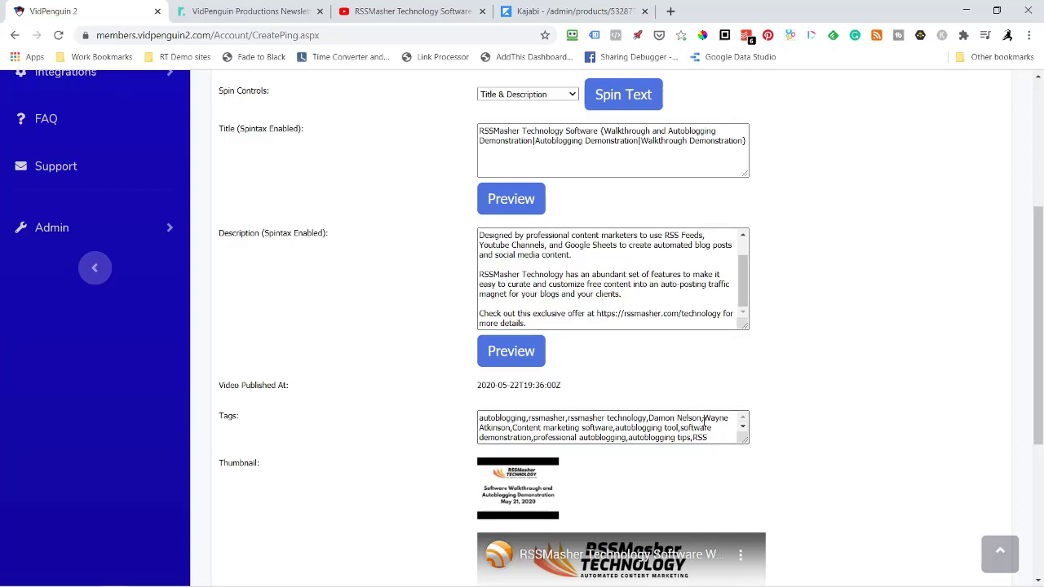
{"action": "scroll", "coordinate": [641, 457], "scroll_direction": "down", "scroll_amount": 2}
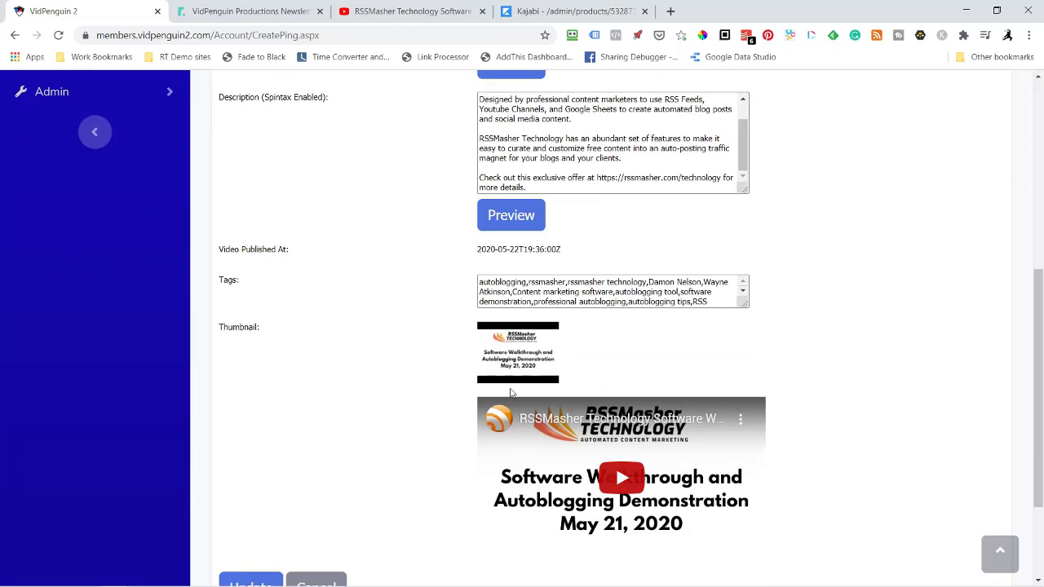
{"action": "scroll", "coordinate": [561, 388], "scroll_direction": "down", "scroll_amount": 1}
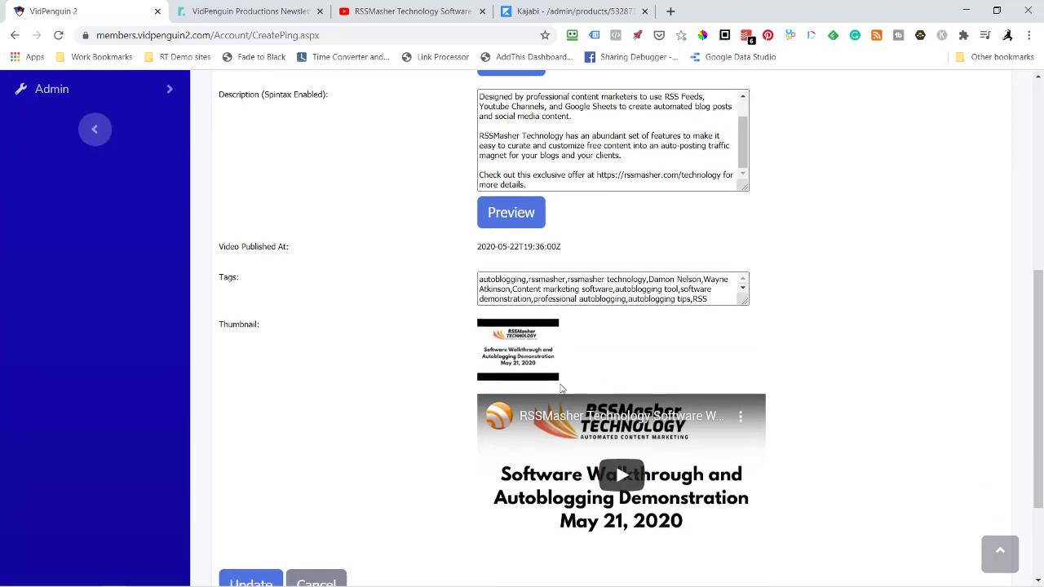
{"action": "scroll", "coordinate": [562, 388], "scroll_direction": "down", "scroll_amount": 2}
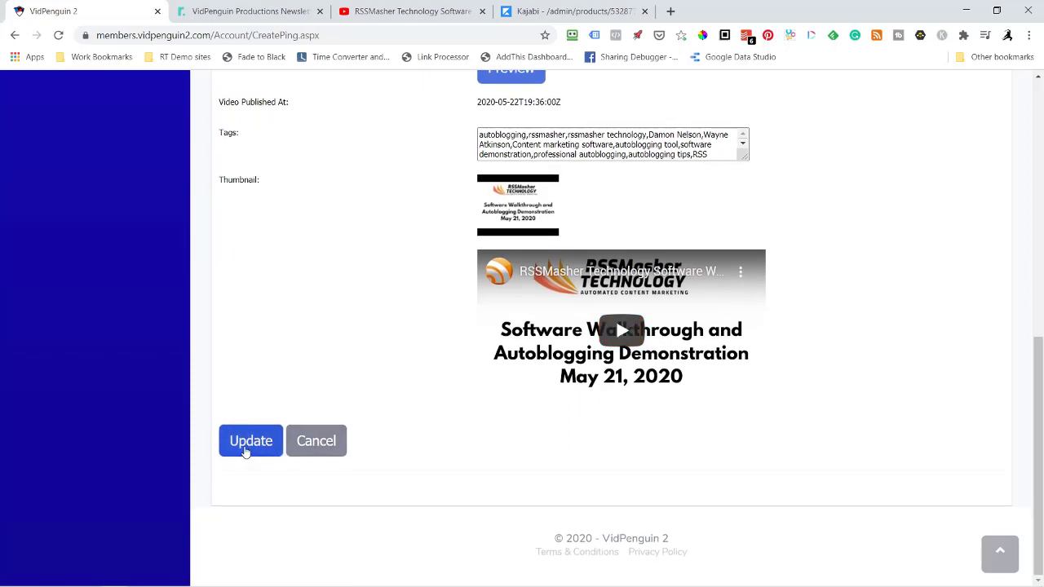
Save the new video ping and continue to its thumbnail settings.
{"action": "left_click", "coordinate": [247, 451]}
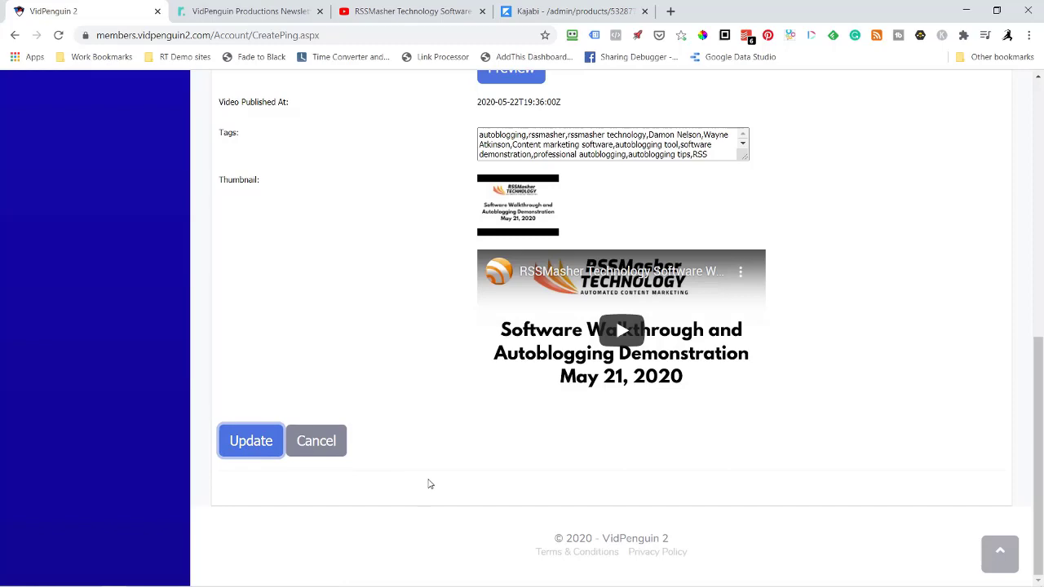
{"action": "scroll", "coordinate": [446, 487], "scroll_direction": "up", "scroll_amount": 8}
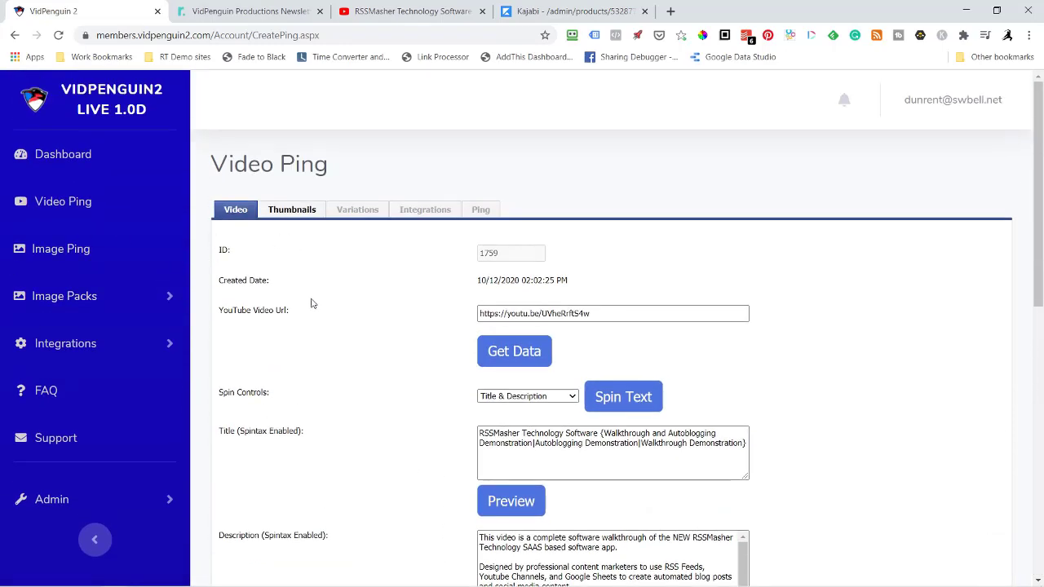
{"action": "scroll", "coordinate": [319, 310], "scroll_direction": "down", "scroll_amount": 5}
{"action": "scroll", "coordinate": [324, 316], "scroll_direction": "up", "scroll_amount": 1}
{"action": "scroll", "coordinate": [324, 316], "scroll_direction": "up", "scroll_amount": 4}
{"action": "scroll", "coordinate": [580, 490], "scroll_direction": "down", "scroll_amount": 2}
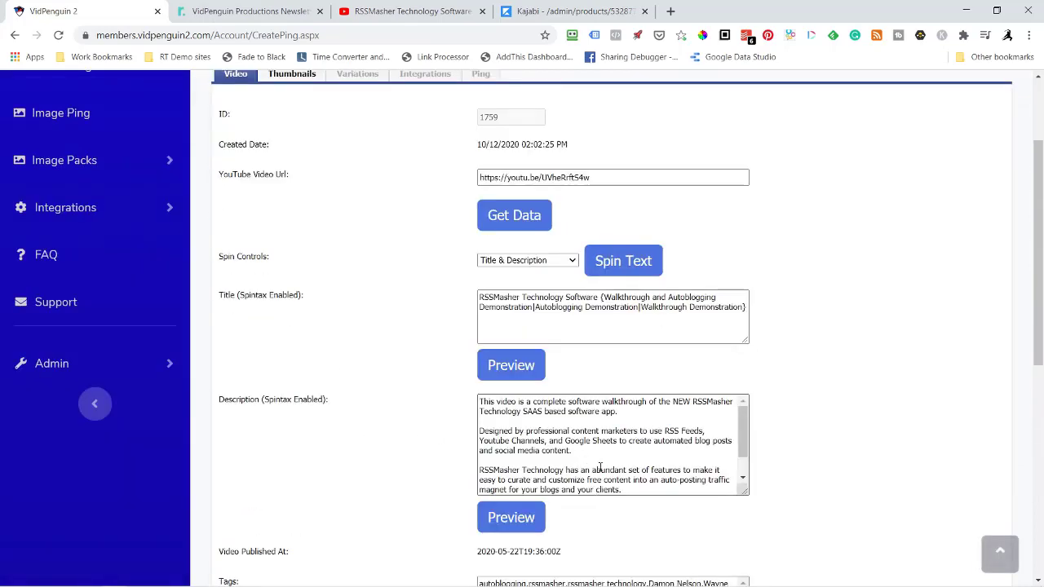
{"action": "scroll", "coordinate": [600, 467], "scroll_direction": "down", "scroll_amount": 2}
{"action": "scroll", "coordinate": [301, 471], "scroll_direction": "down", "scroll_amount": 3}
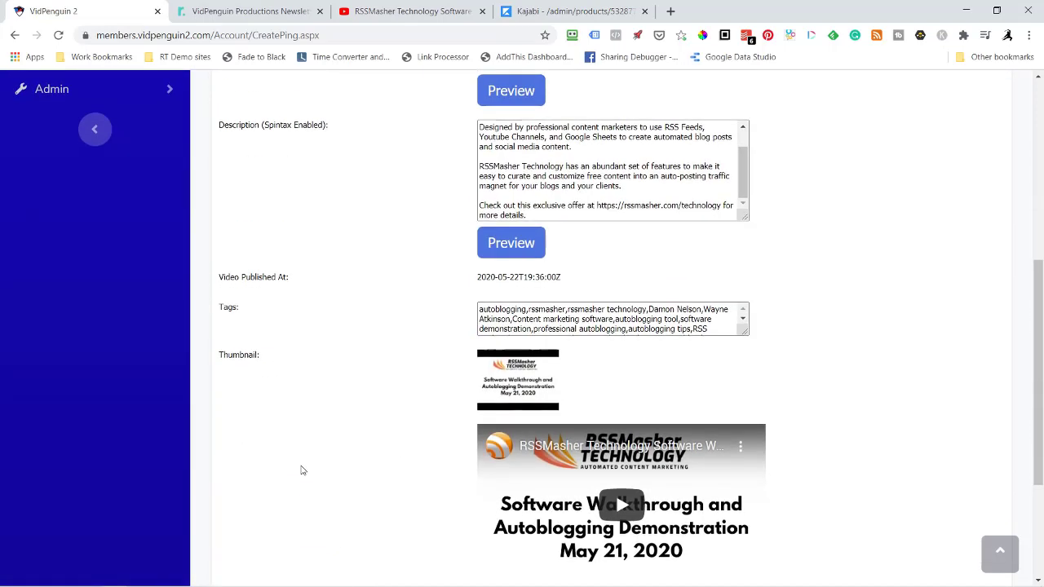
{"action": "scroll", "coordinate": [301, 470], "scroll_direction": "down", "scroll_amount": 3}
{"action": "left_click", "coordinate": [307, 472]}
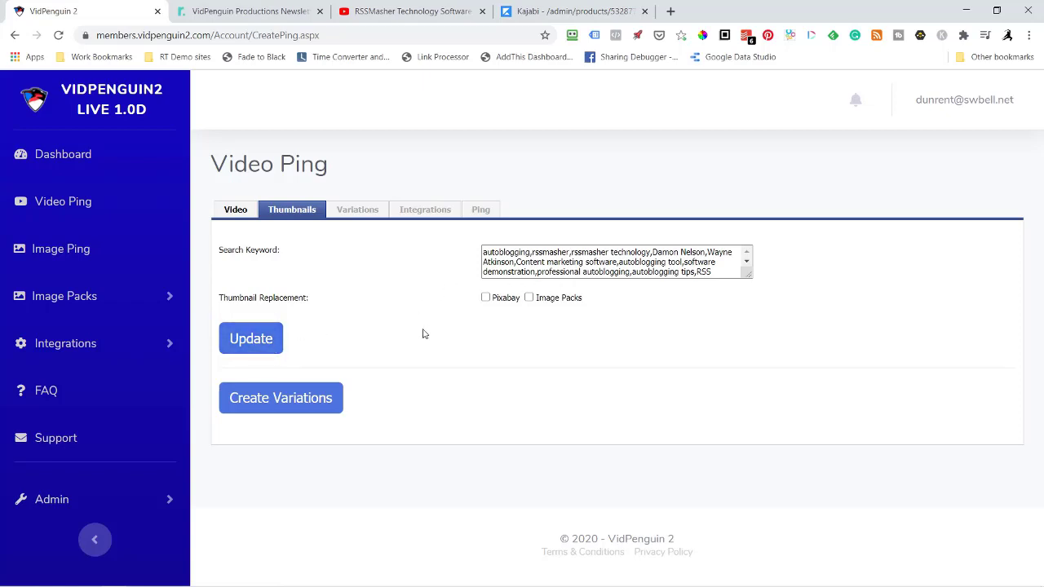
Save the thumbnail settings with neither Pixabay nor Image Packs selected, and create the video's variations.
{"action": "left_click", "coordinate": [269, 346]}
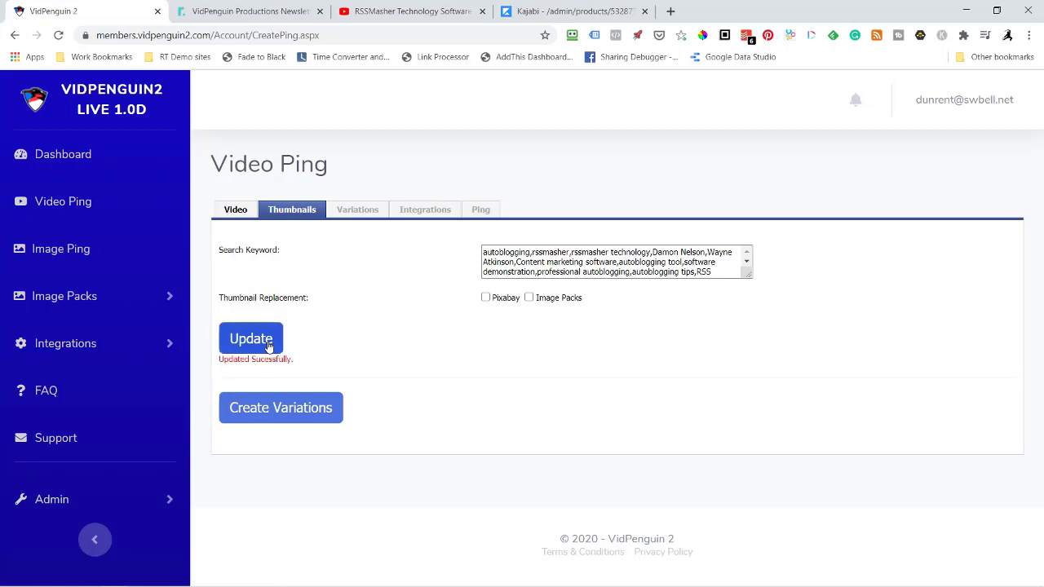
{"action": "left_click", "coordinate": [323, 418]}
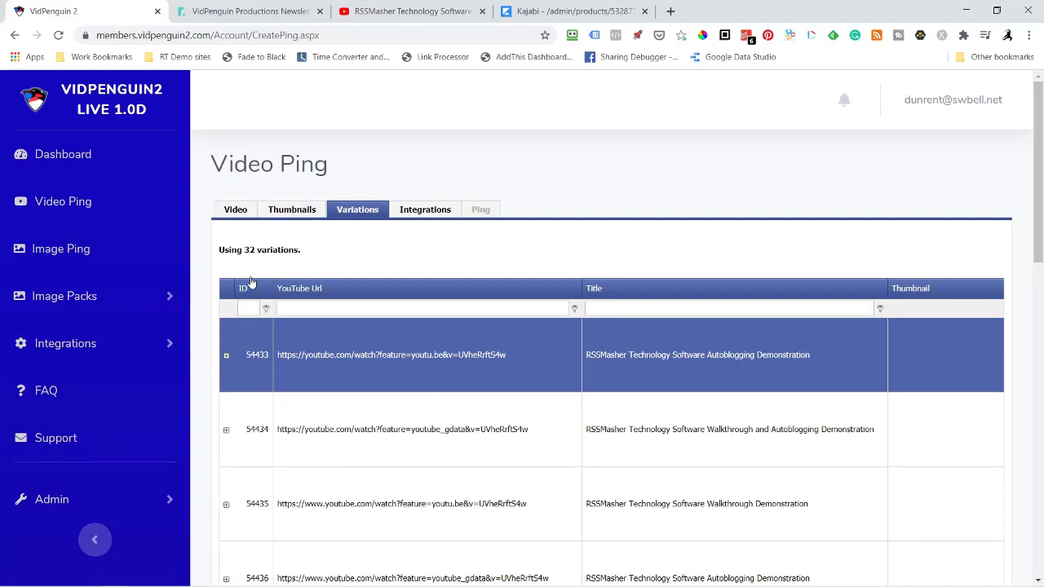
{"action": "scroll", "coordinate": [242, 298], "scroll_direction": "down", "scroll_amount": 7}
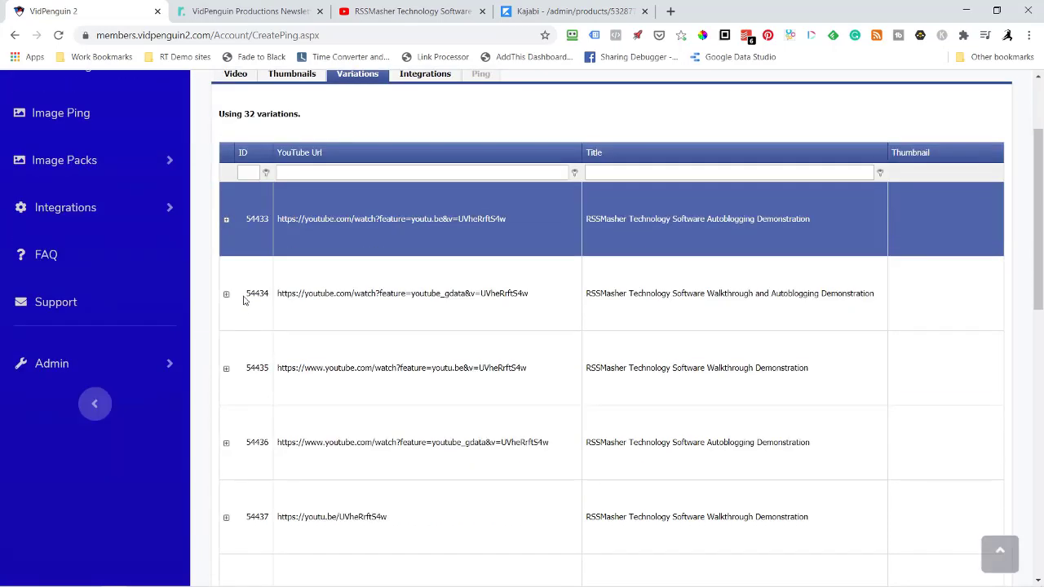
{"action": "scroll", "coordinate": [259, 313], "scroll_direction": "down", "scroll_amount": 4}
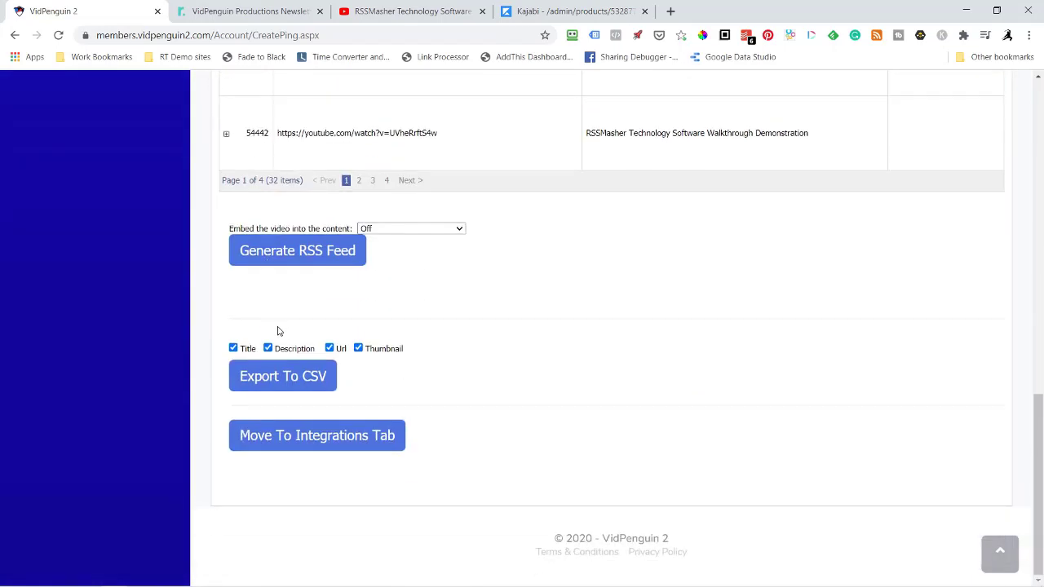
Look at the choices for embedding the video into the RSS feed content, leaving it Off.
{"action": "scroll", "coordinate": [269, 326], "scroll_direction": "up", "scroll_amount": 2}
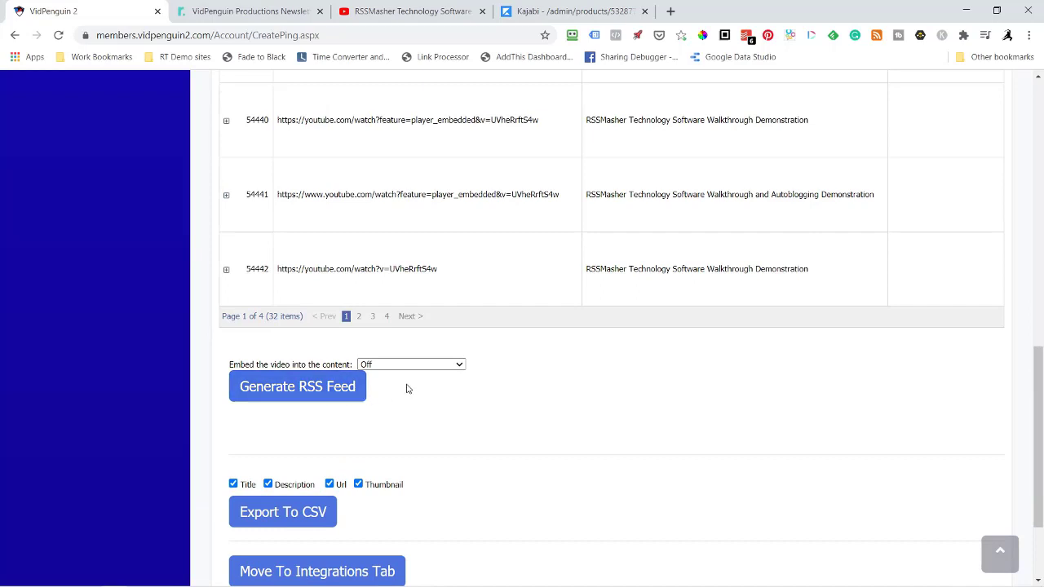
{"action": "left_click", "coordinate": [459, 367]}
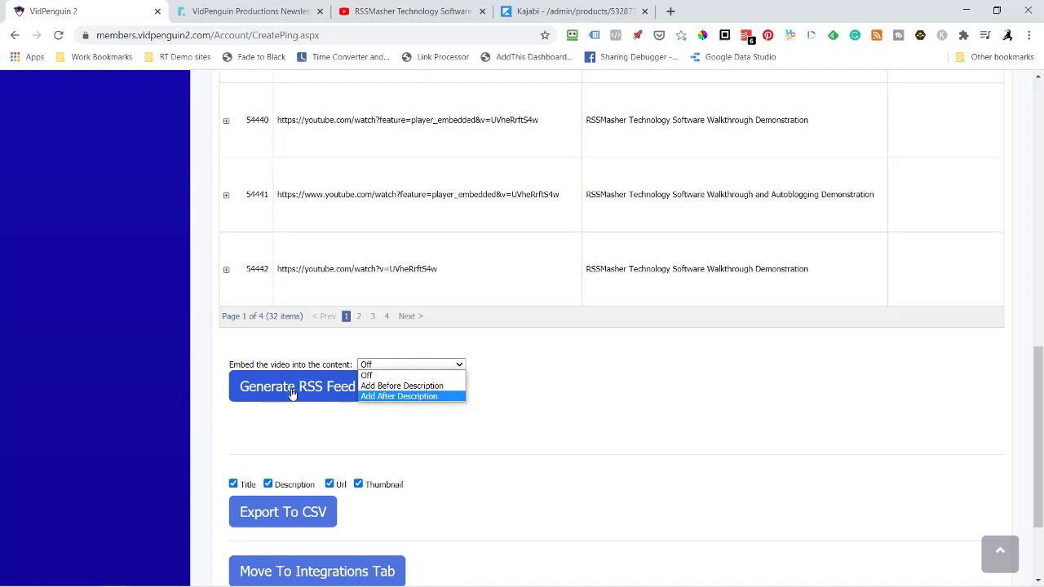
{"action": "scroll", "coordinate": [314, 400], "scroll_direction": "down", "scroll_amount": 2}
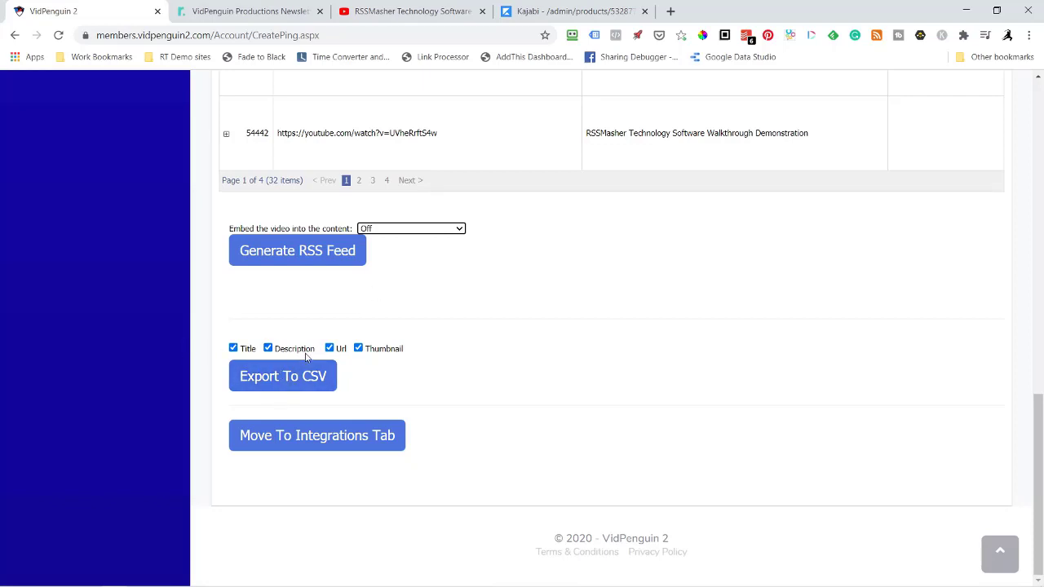
Export the variations to CSV with only Title and Url, leaving out Description and Thumbnail.
{"action": "left_click", "coordinate": [358, 349]}
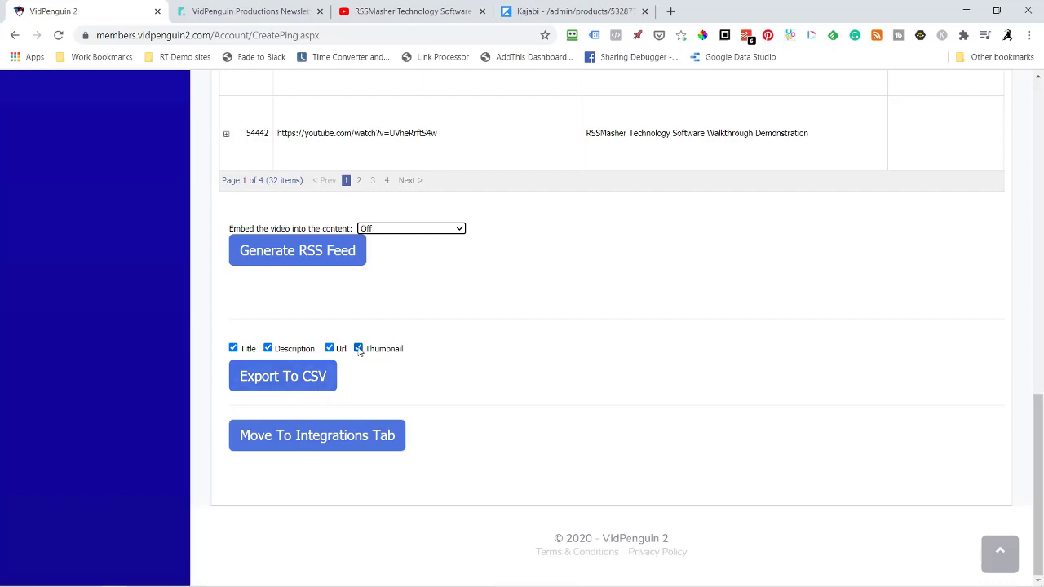
{"action": "left_click", "coordinate": [270, 349]}
{"action": "left_click", "coordinate": [294, 383]}
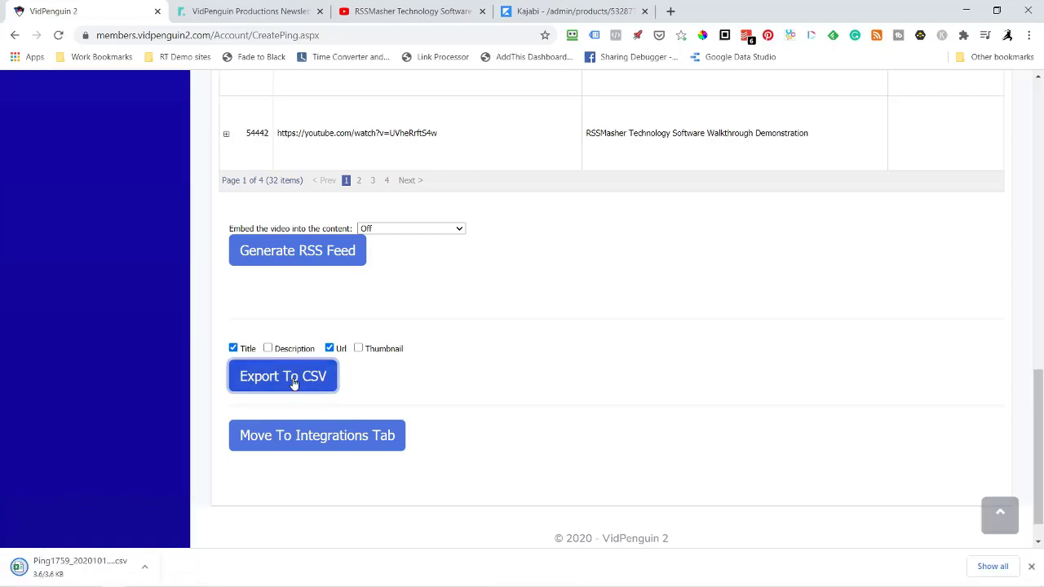
View the exported CSV in Excel with the Title and Url columns widened, and close it without saving.
{"action": "left_click", "coordinate": [66, 569]}
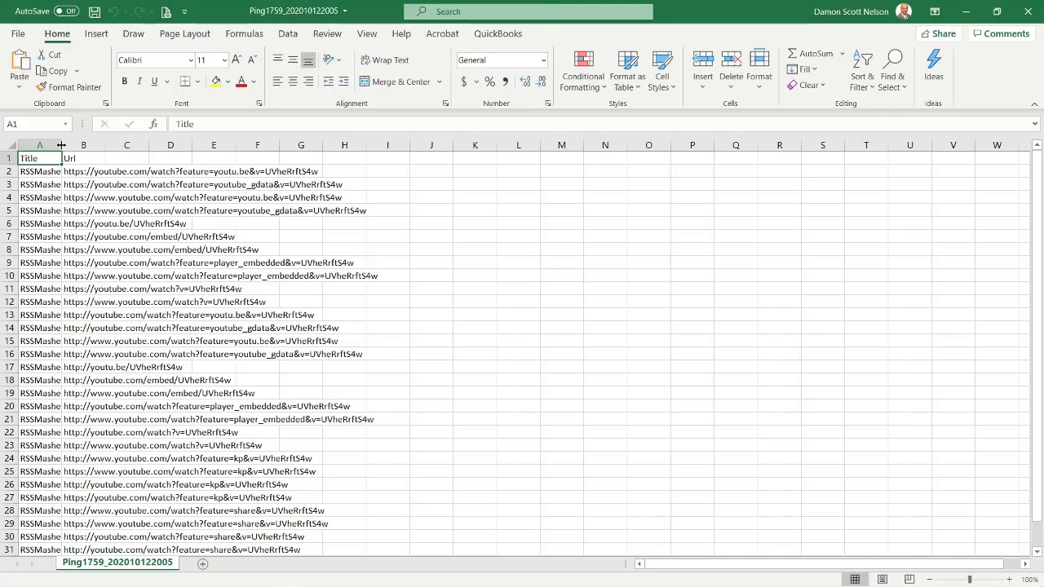
{"action": "left_click_drag", "start_coordinate": [60, 146], "coordinate": [377, 150]}
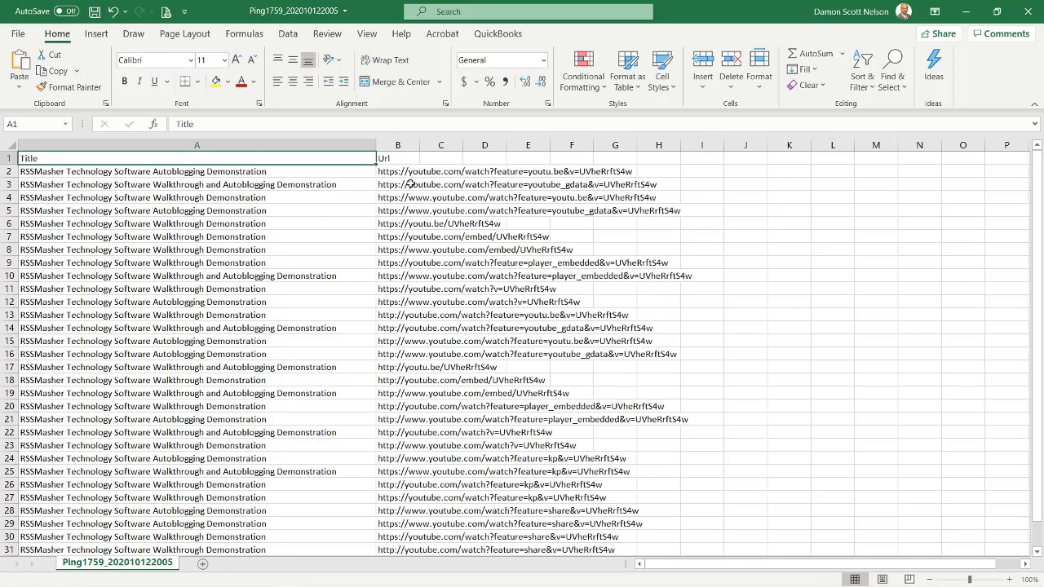
{"action": "left_click_drag", "start_coordinate": [420, 144], "coordinate": [726, 178]}
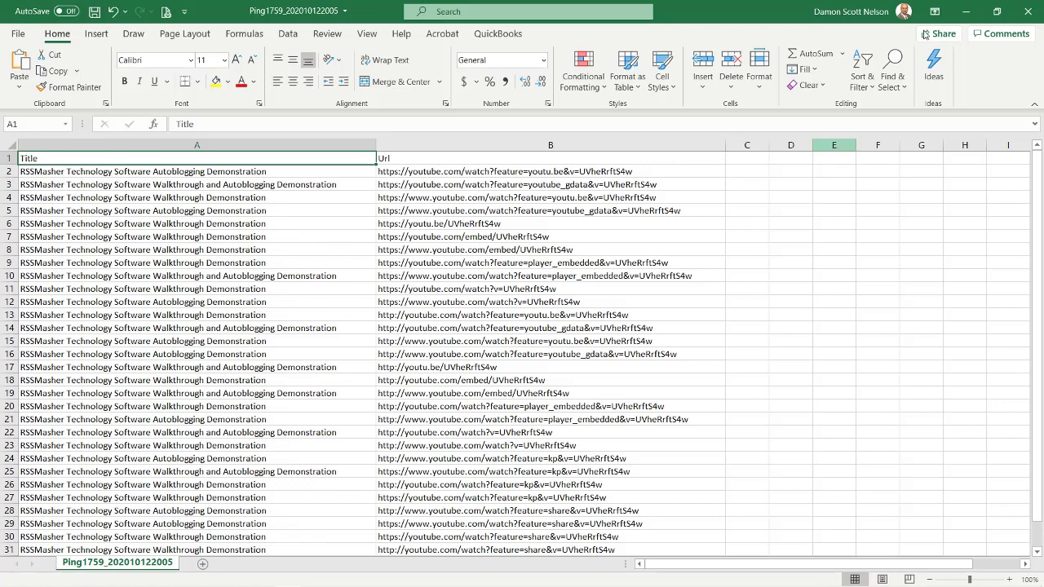
{"action": "left_click", "coordinate": [1028, 13]}
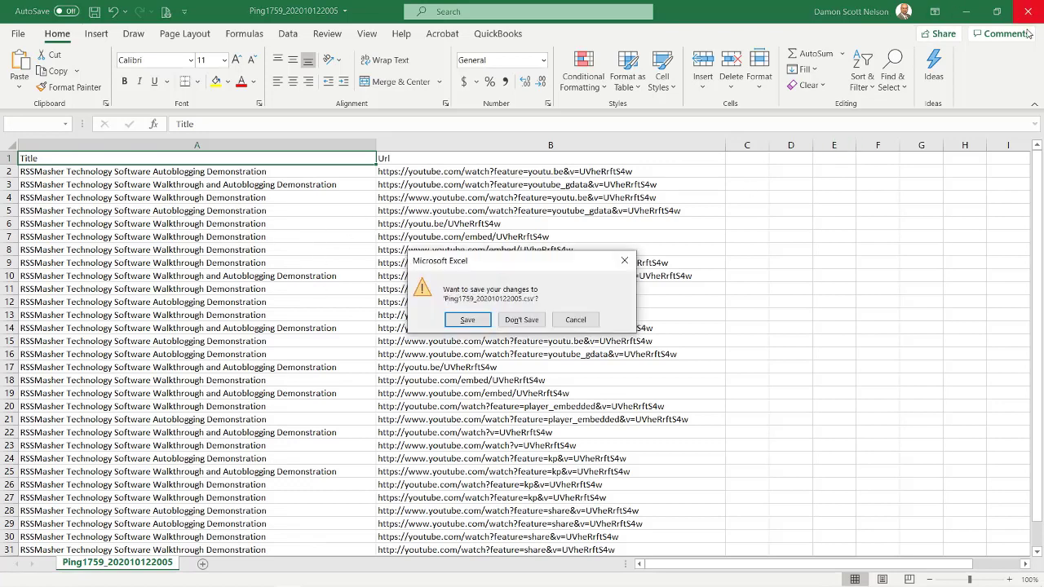
{"action": "left_click", "coordinate": [522, 320]}
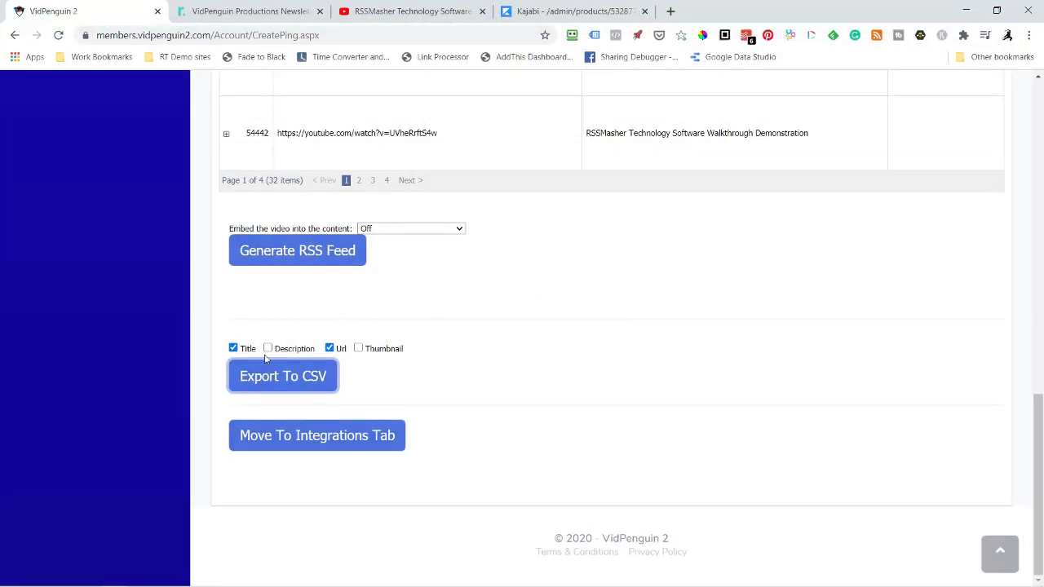
Continue to the ping's integrations and enable sending variation URLs to Link Processor.
{"action": "scroll", "coordinate": [265, 359], "scroll_direction": "up", "scroll_amount": 2}
{"action": "left_click", "coordinate": [317, 574]}
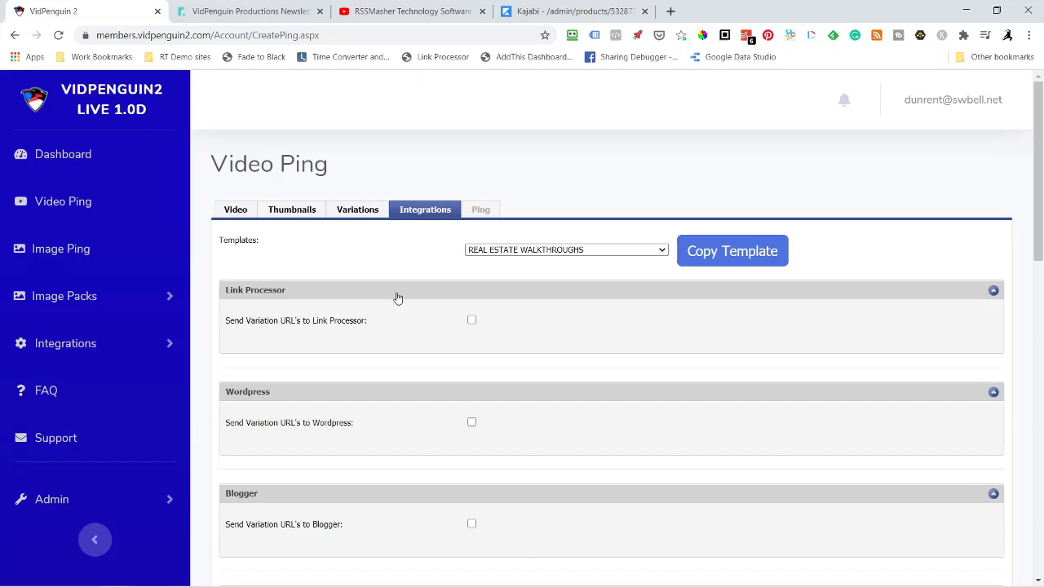
{"action": "left_click", "coordinate": [472, 323]}
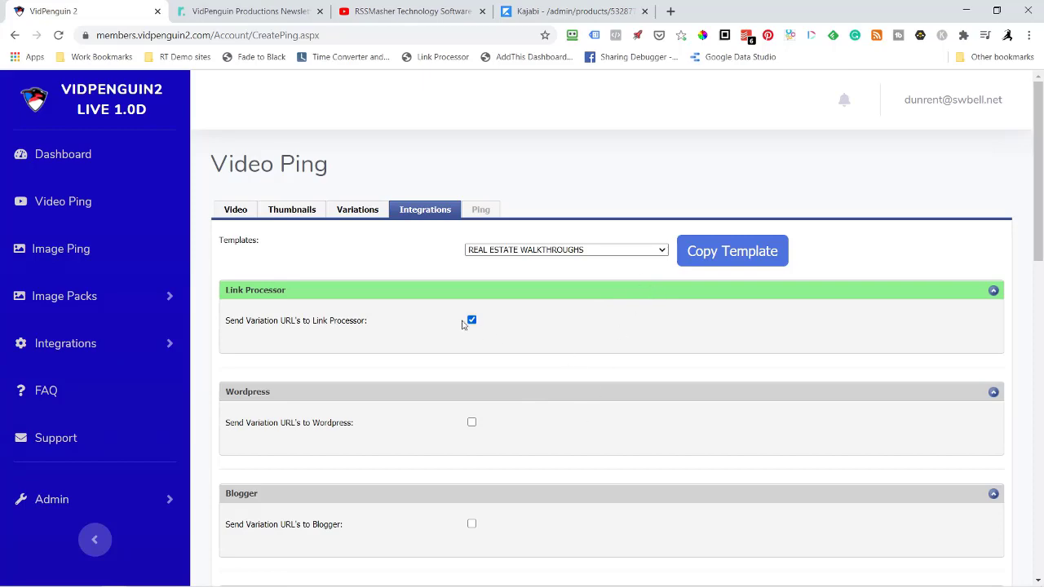
Look through the saved integration templates and the other available integrations, from Wordpress down to Zapier.
{"action": "scroll", "coordinate": [482, 450], "scroll_direction": "down", "scroll_amount": 3}
{"action": "scroll", "coordinate": [503, 429], "scroll_direction": "up", "scroll_amount": 3}
{"action": "left_click", "coordinate": [659, 253]}
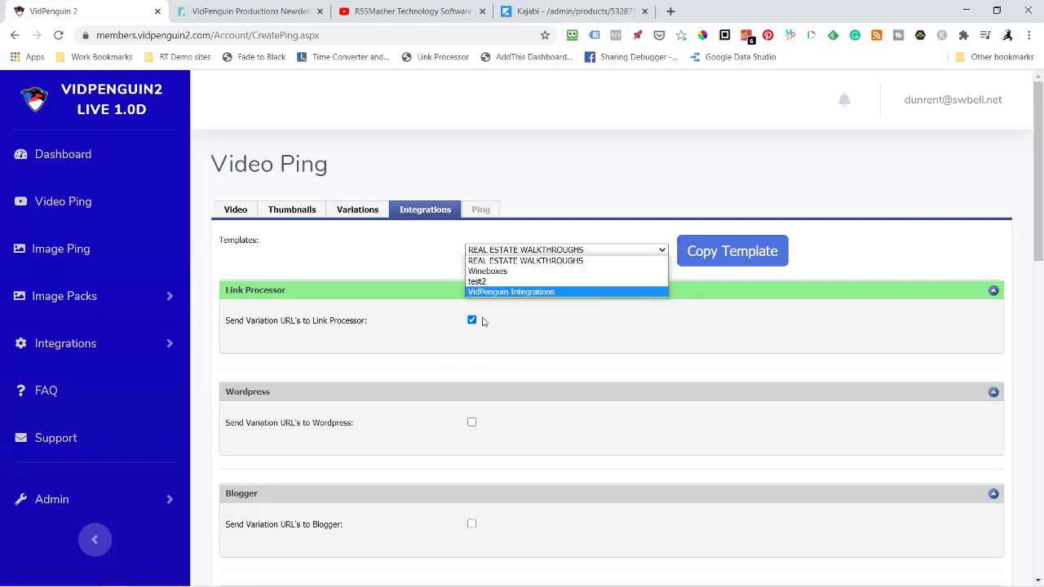
{"action": "left_click", "coordinate": [388, 237]}
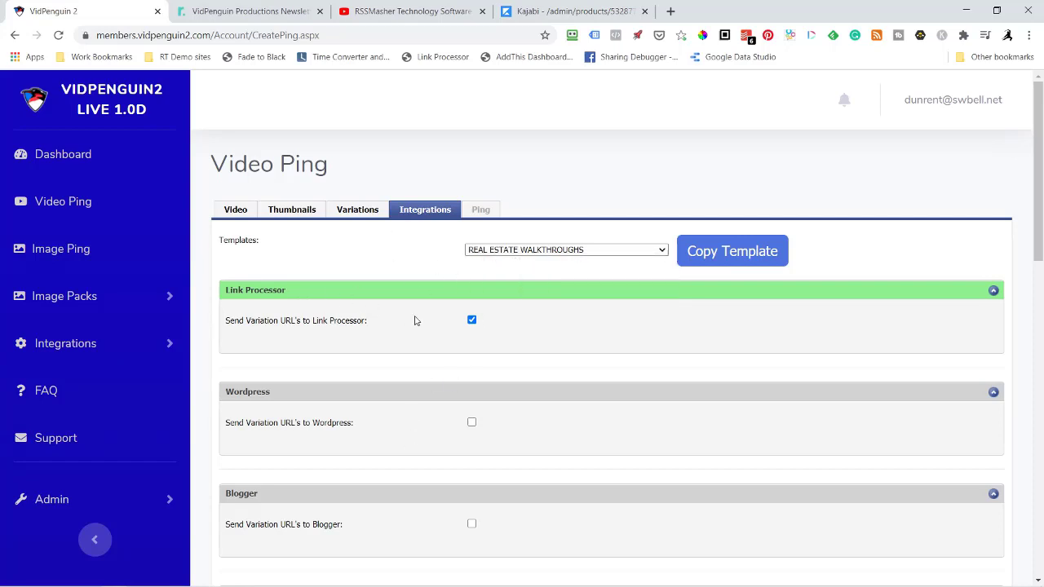
{"action": "scroll", "coordinate": [530, 357], "scroll_direction": "down", "scroll_amount": 2}
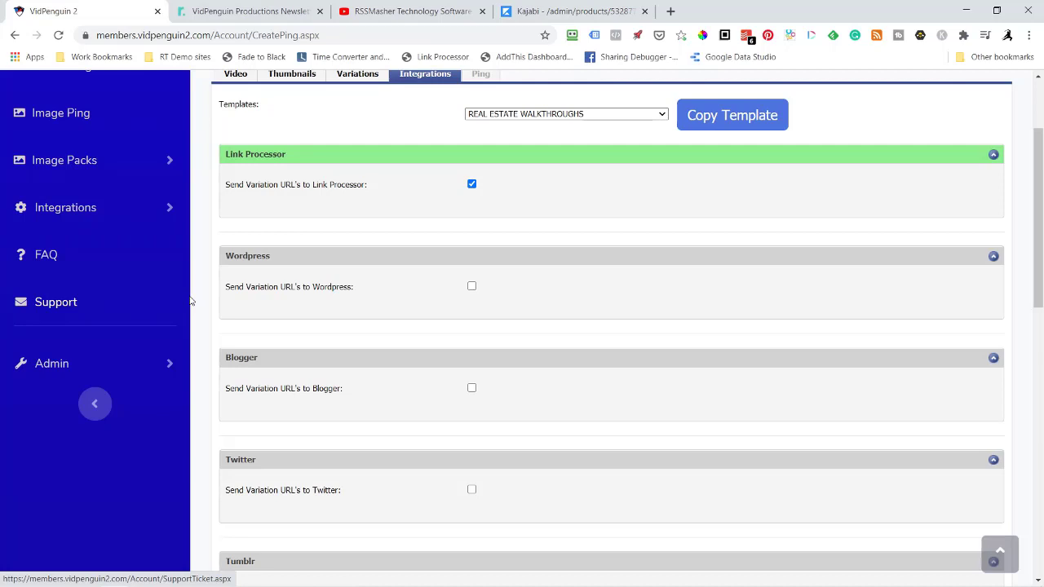
{"action": "scroll", "coordinate": [413, 371], "scroll_direction": "down", "scroll_amount": 3}
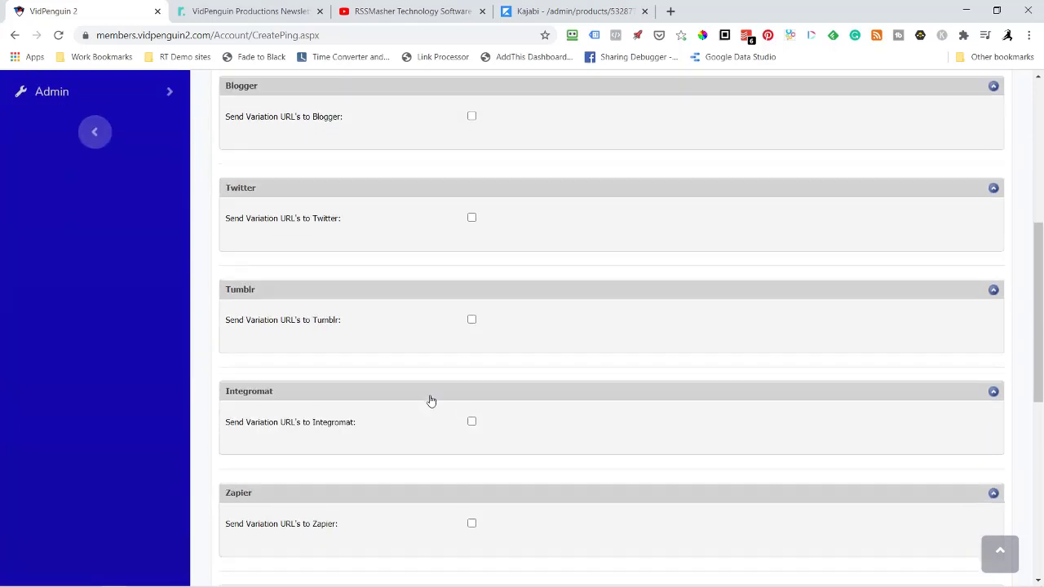
{"action": "scroll", "coordinate": [421, 454], "scroll_direction": "down", "scroll_amount": 2}
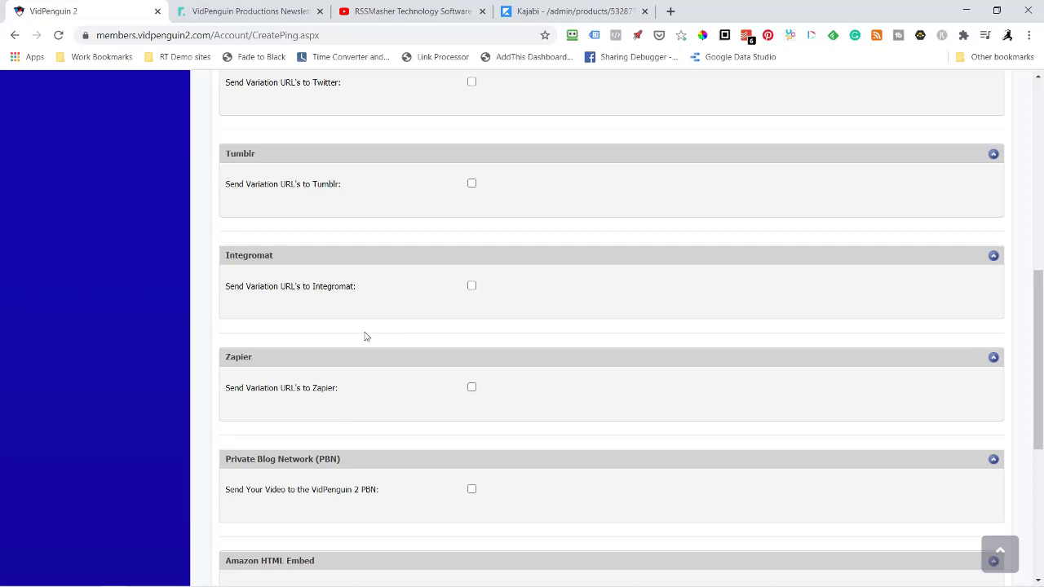
Enable sending the video to the VidPenguin 2 private blog network and choose Make Money Videos Club.
{"action": "scroll", "coordinate": [369, 339], "scroll_direction": "down", "scroll_amount": 3}
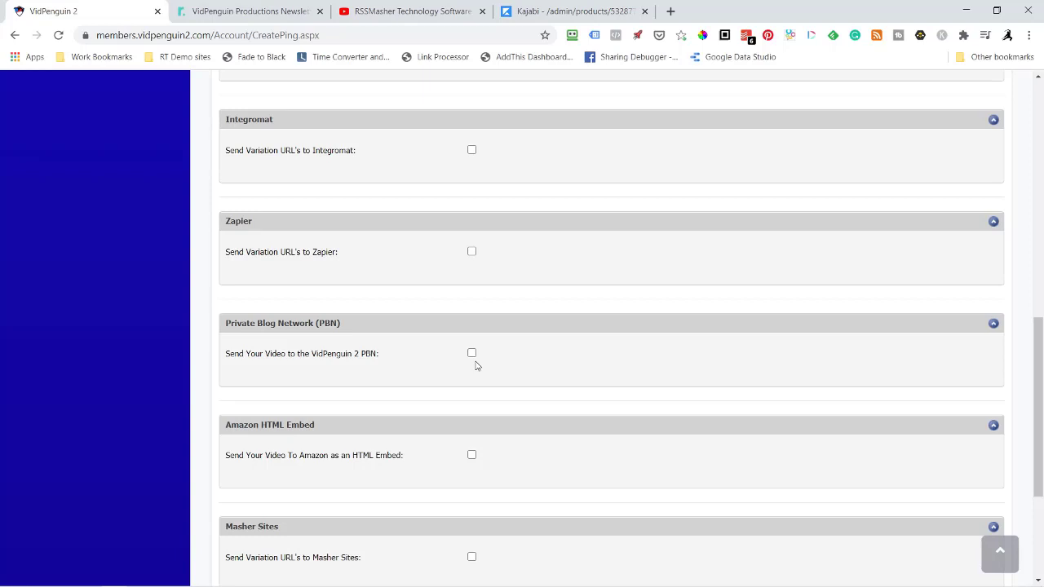
{"action": "left_click", "coordinate": [472, 353]}
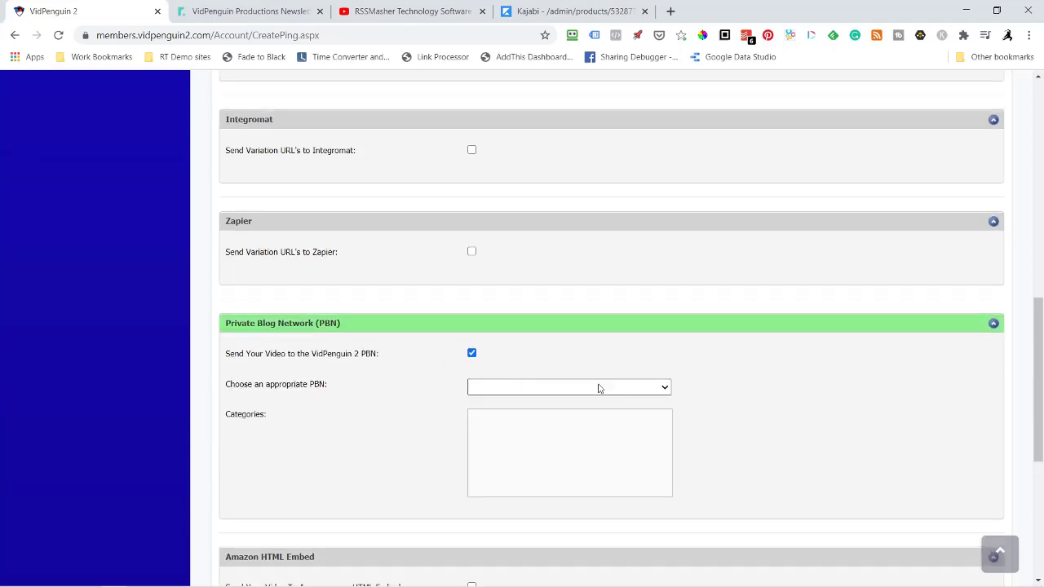
{"action": "left_click", "coordinate": [599, 389]}
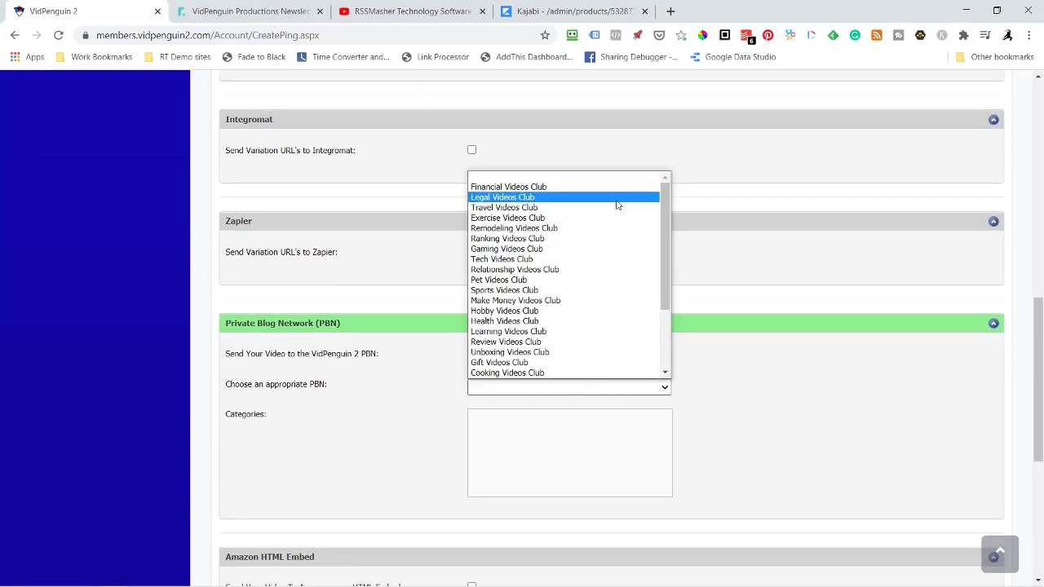
{"action": "scroll", "coordinate": [620, 237], "scroll_direction": "down", "scroll_amount": 3}
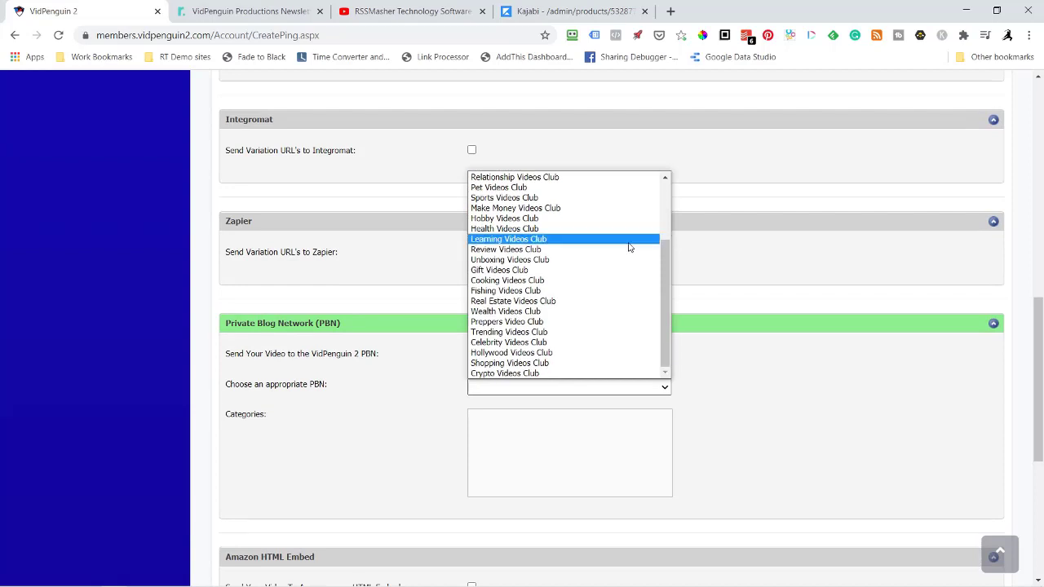
{"action": "scroll", "coordinate": [621, 260], "scroll_direction": "up", "scroll_amount": 3}
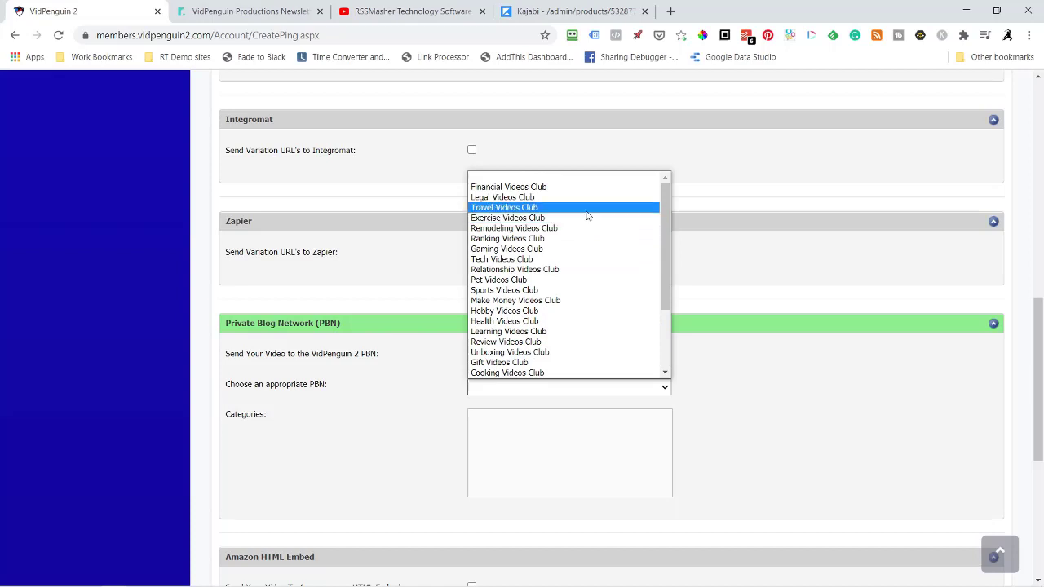
{"action": "left_click", "coordinate": [546, 301]}
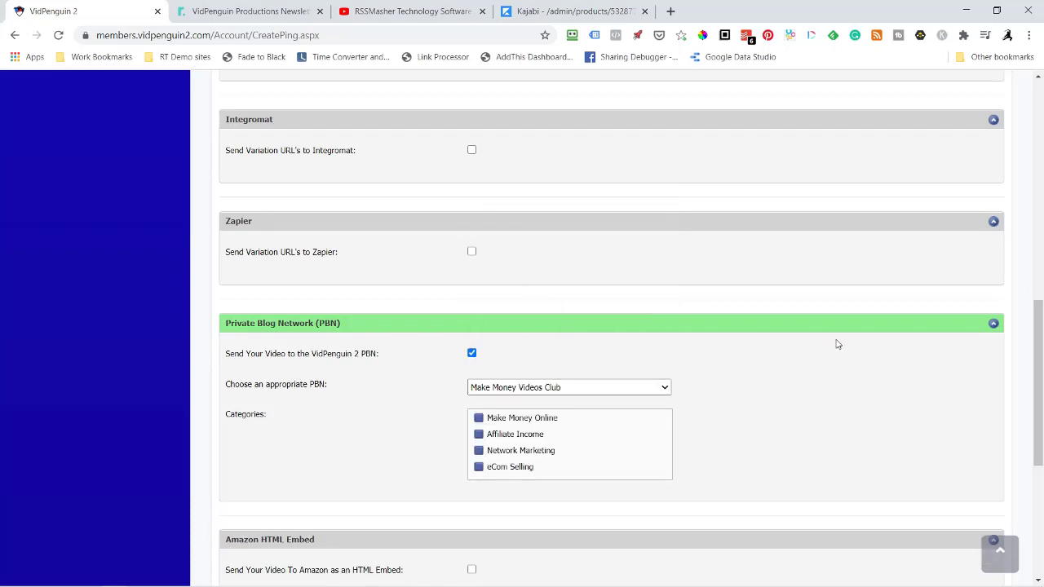
Select the Network Marketing and Make Money Online categories for the private blog network.
{"action": "left_click", "coordinate": [498, 450]}
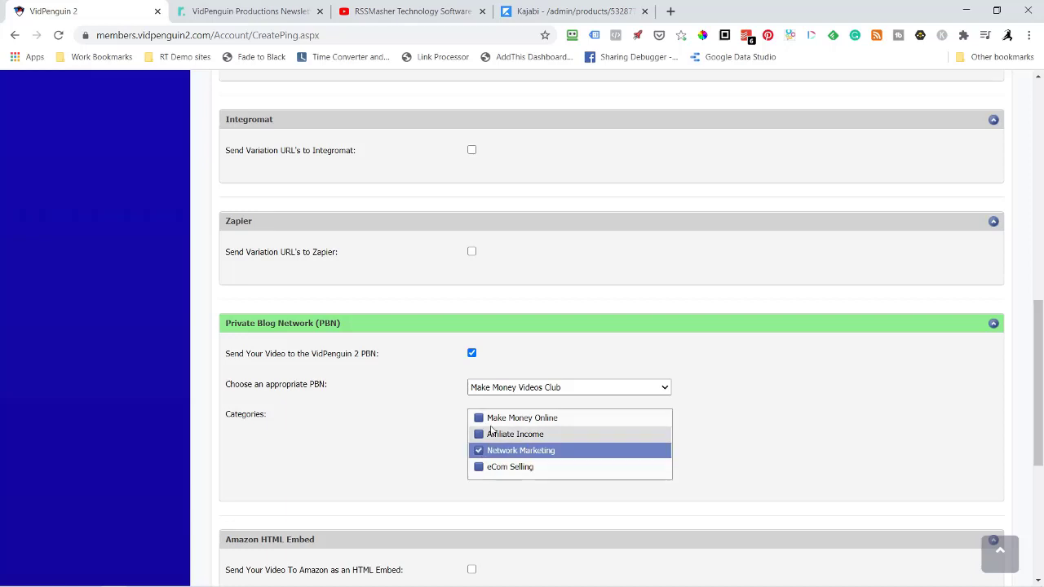
{"action": "scroll", "coordinate": [702, 418], "scroll_direction": "down", "scroll_amount": 2}
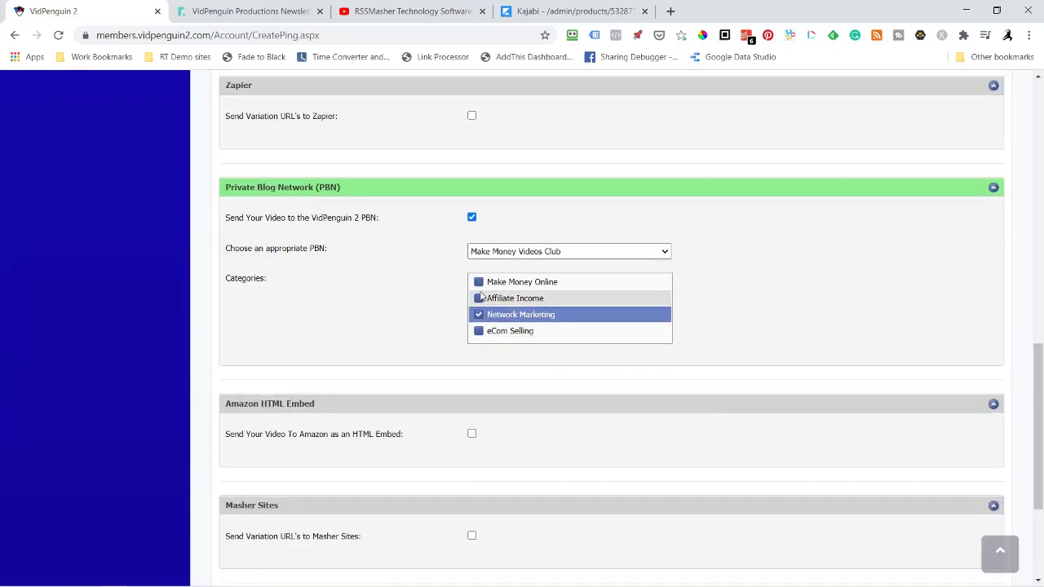
{"action": "left_click", "coordinate": [480, 283]}
{"action": "scroll", "coordinate": [760, 343], "scroll_direction": "down", "scroll_amount": 2}
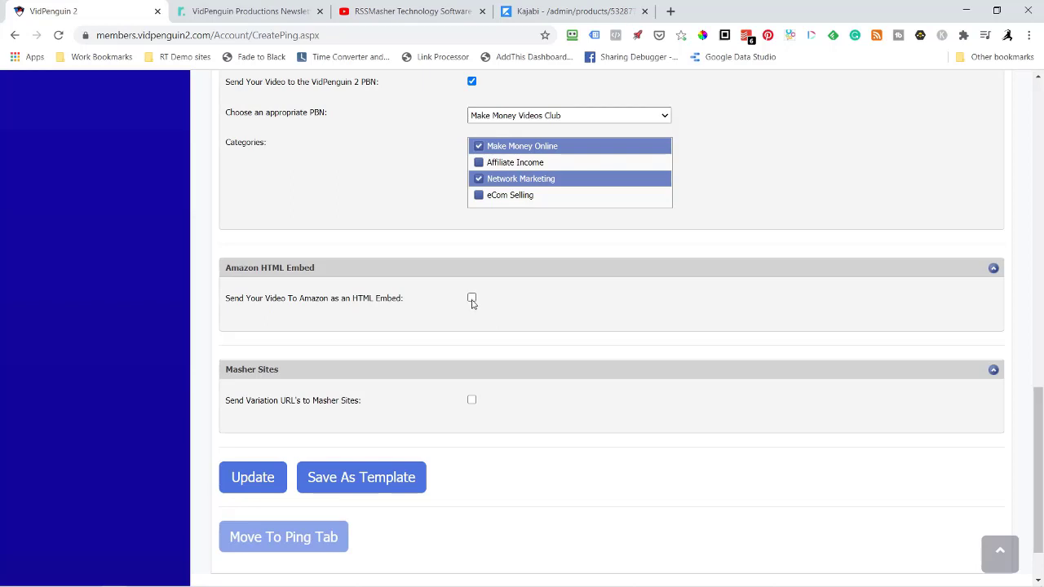
{"action": "left_click", "coordinate": [472, 400]}
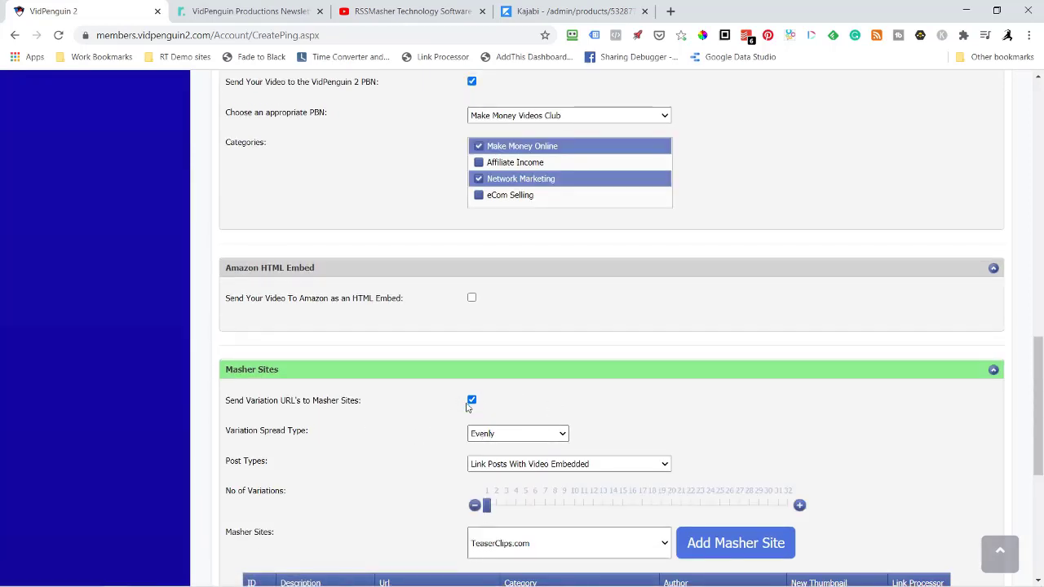
{"action": "scroll", "coordinate": [429, 401], "scroll_direction": "down", "scroll_amount": 2}
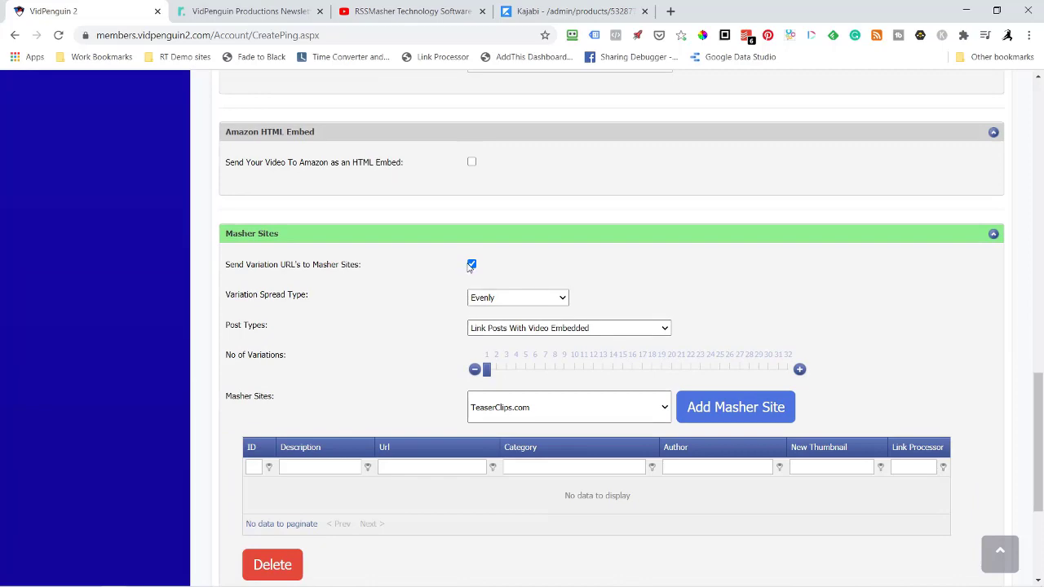
{"action": "left_click", "coordinate": [471, 266]}
Reset the private blog network settings by disabling and re-enabling sending the video to the VidPenguin 2 PBN.
{"action": "scroll", "coordinate": [630, 323], "scroll_direction": "up", "scroll_amount": 10}
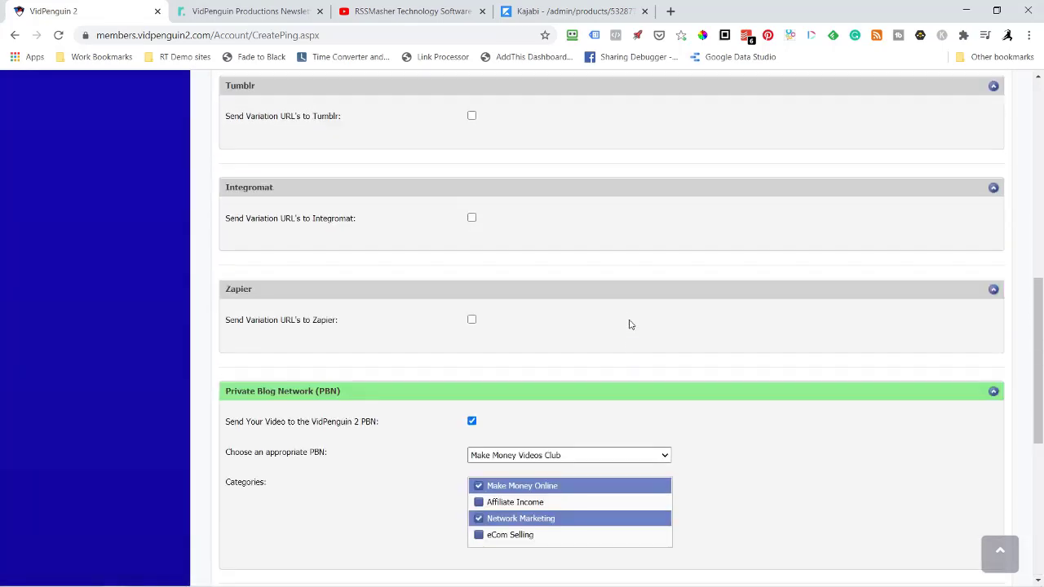
{"action": "scroll", "coordinate": [629, 324], "scroll_direction": "up", "scroll_amount": 3}
{"action": "scroll", "coordinate": [629, 325], "scroll_direction": "down", "scroll_amount": 10}
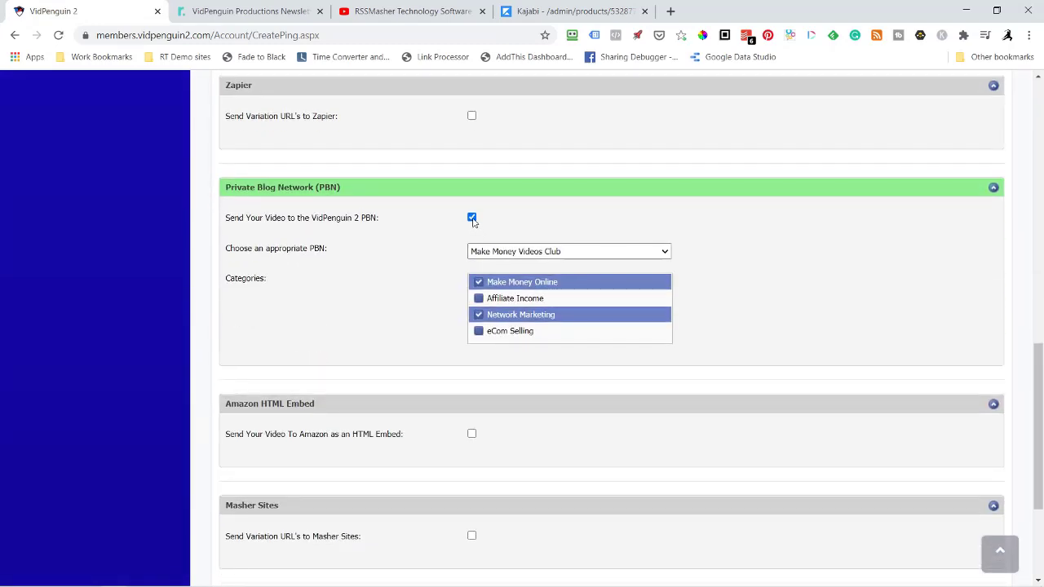
{"action": "left_click", "coordinate": [471, 217]}
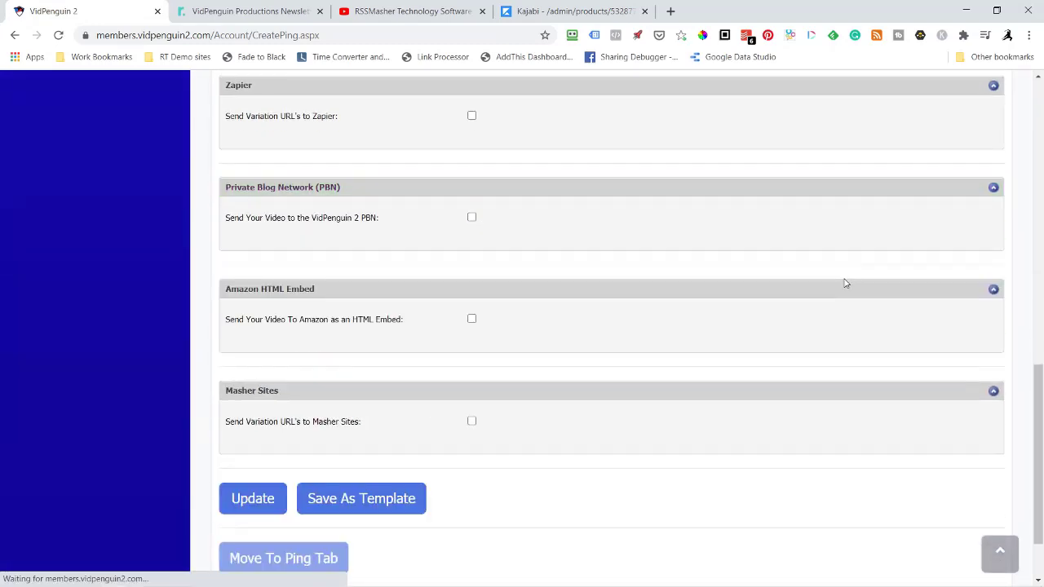
{"action": "scroll", "coordinate": [810, 290], "scroll_direction": "up", "scroll_amount": 3}
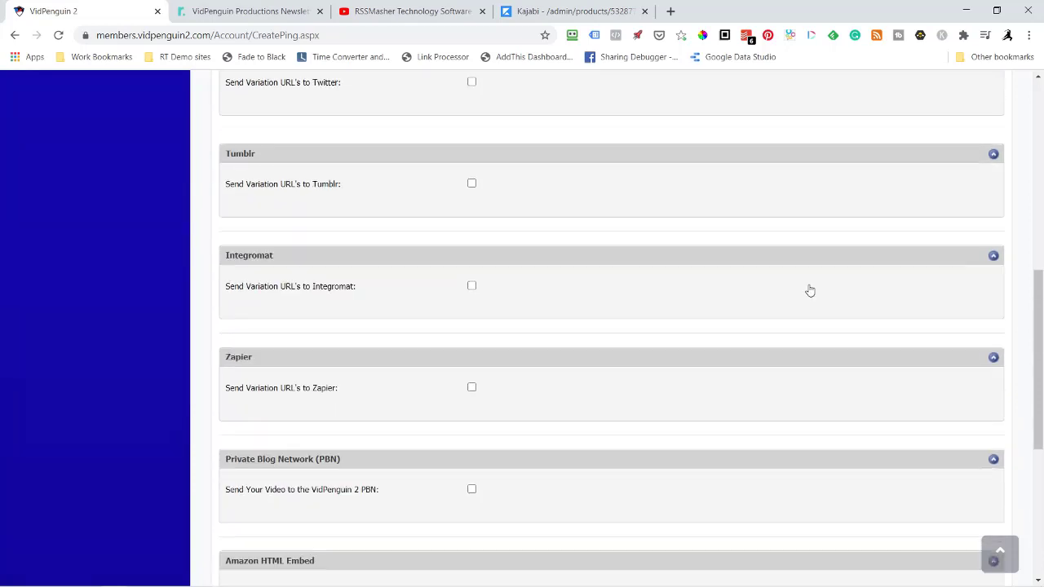
{"action": "left_click", "coordinate": [473, 492]}
Choose Ranking Videos Club as the private blog network and select its Content Marketing and SEO Videos categories.
{"action": "scroll", "coordinate": [613, 463], "scroll_direction": "down", "scroll_amount": 3}
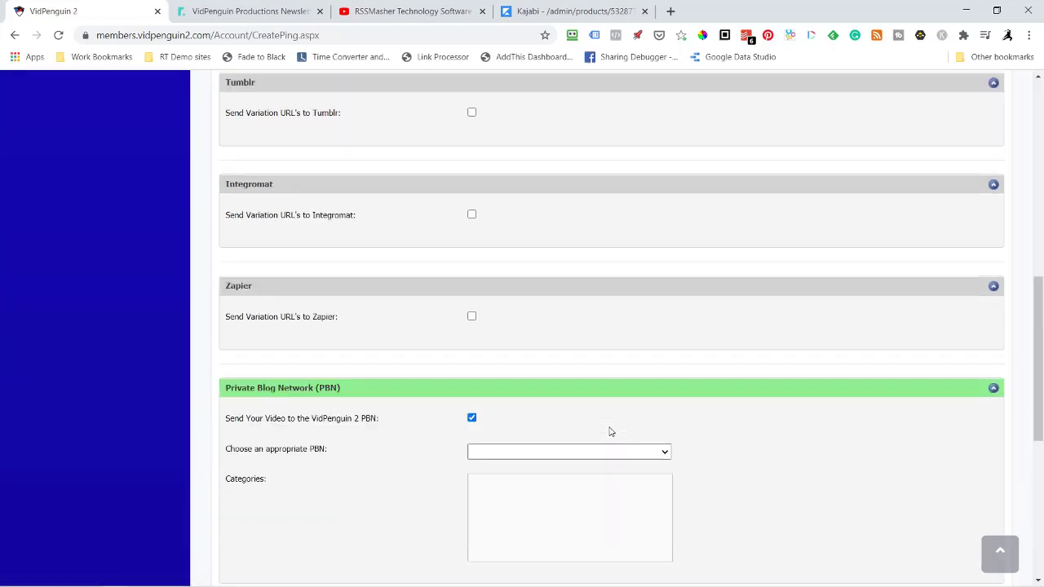
{"action": "scroll", "coordinate": [611, 431], "scroll_direction": "down", "scroll_amount": 2}
{"action": "left_click", "coordinate": [584, 252]}
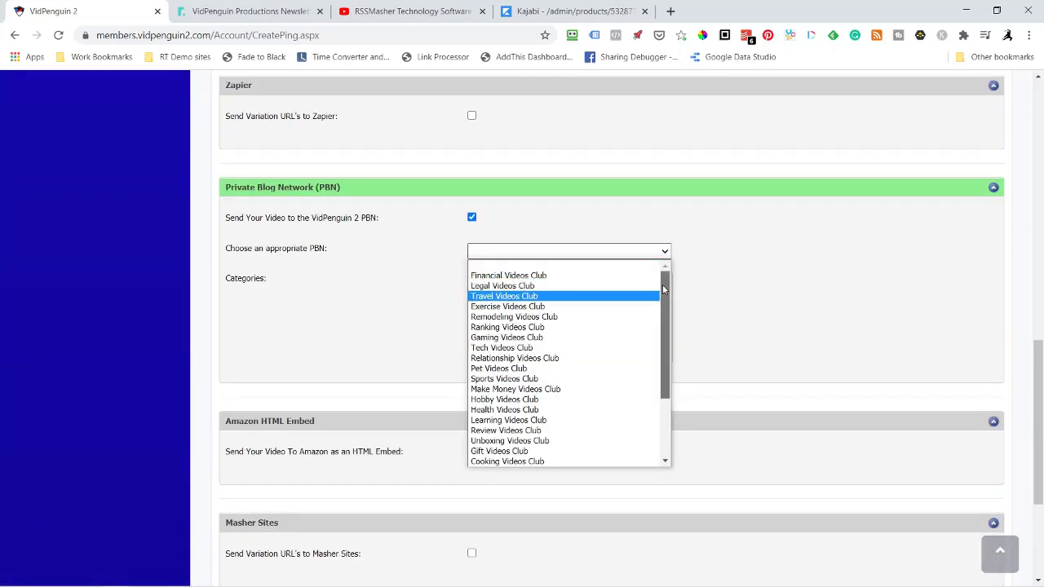
{"action": "left_click_drag", "start_coordinate": [663, 289], "coordinate": [656, 360]}
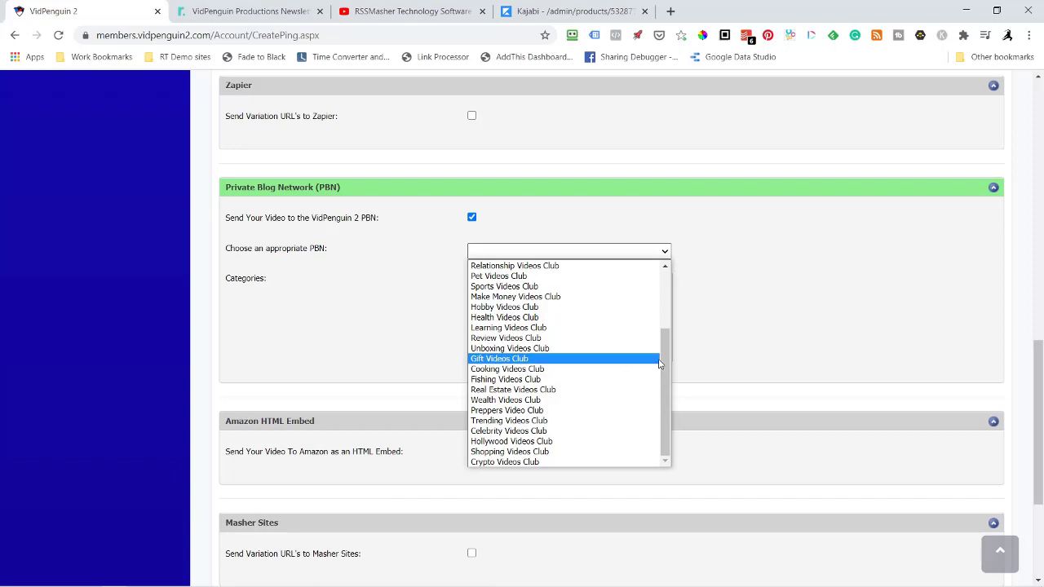
{"action": "left_click_drag", "start_coordinate": [665, 361], "coordinate": [671, 299]}
{"action": "left_click", "coordinate": [523, 329]}
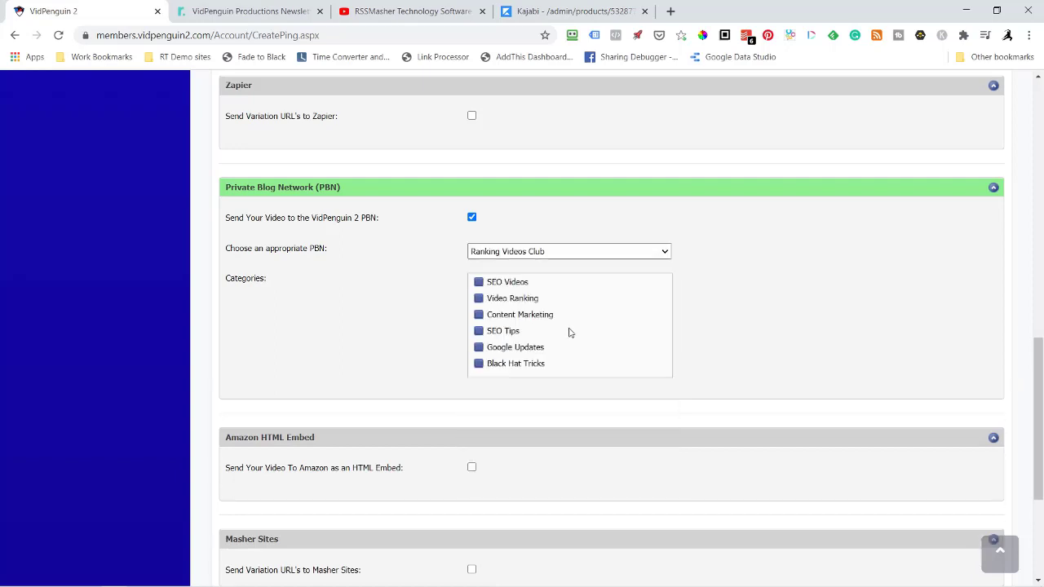
{"action": "left_click", "coordinate": [479, 315]}
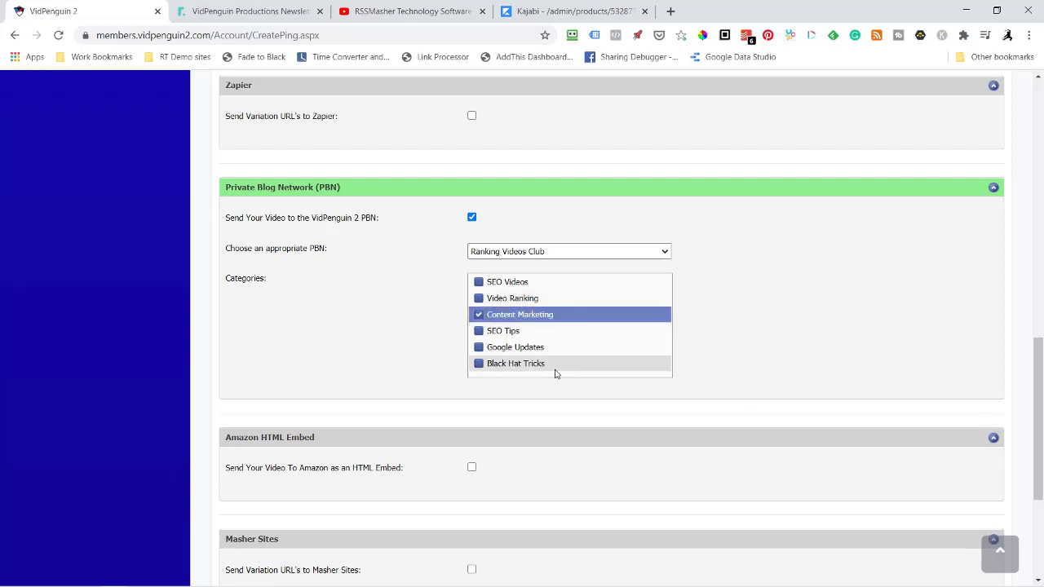
{"action": "left_click", "coordinate": [480, 286]}
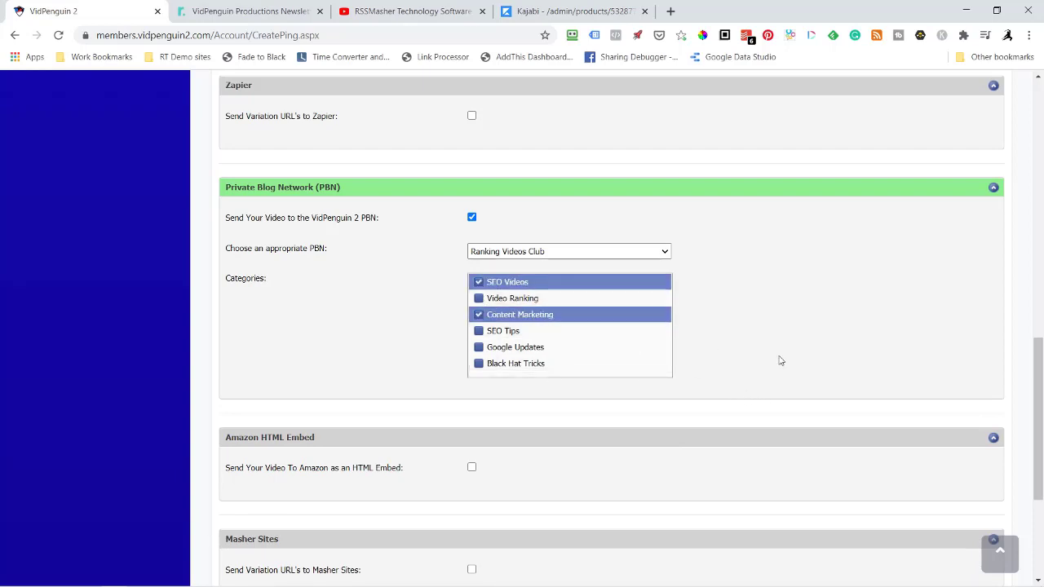
Update the ping with the selected integration settings.
{"action": "scroll", "coordinate": [780, 362], "scroll_direction": "down", "scroll_amount": 2}
{"action": "scroll", "coordinate": [780, 362], "scroll_direction": "down", "scroll_amount": 1}
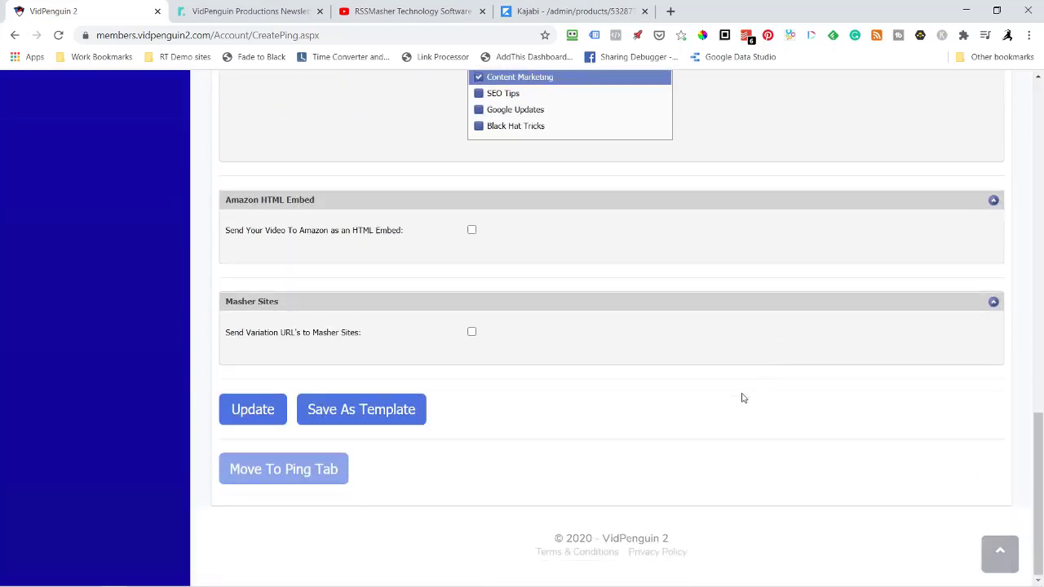
{"action": "left_click", "coordinate": [260, 412]}
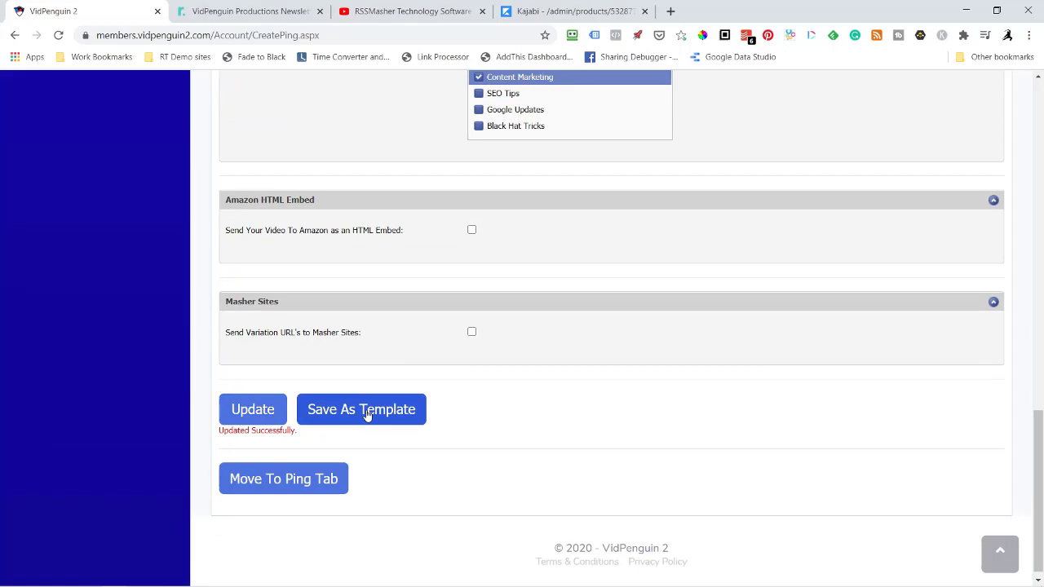
Recheck the enabled integrations, update them once more, and continue to the ping stage.
{"action": "scroll", "coordinate": [519, 434], "scroll_direction": "up", "scroll_amount": 15}
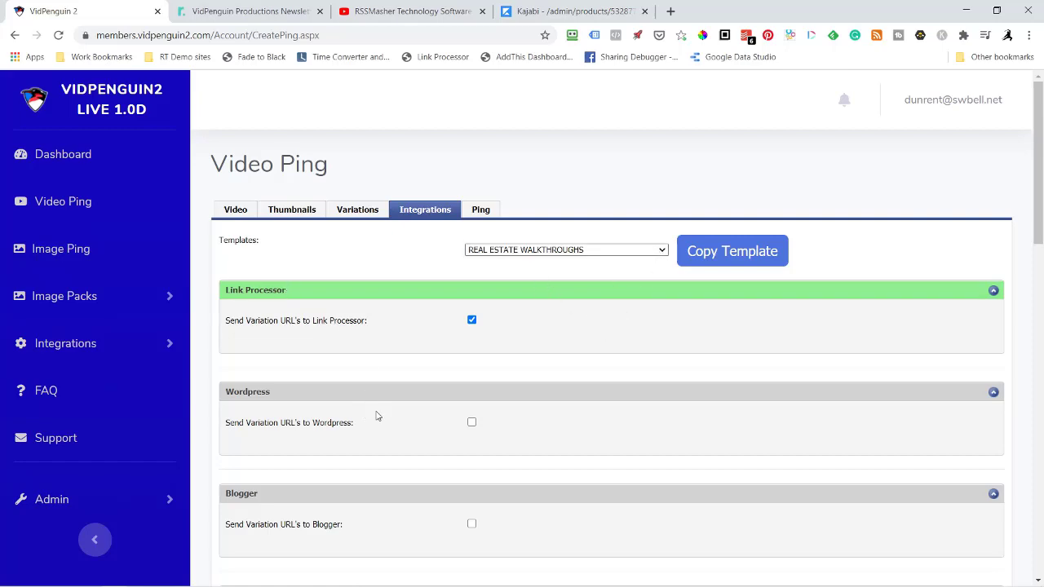
{"action": "scroll", "coordinate": [378, 416], "scroll_direction": "down", "scroll_amount": 7}
{"action": "scroll", "coordinate": [272, 457], "scroll_direction": "up", "scroll_amount": 7}
{"action": "scroll", "coordinate": [307, 291], "scroll_direction": "down", "scroll_amount": 9}
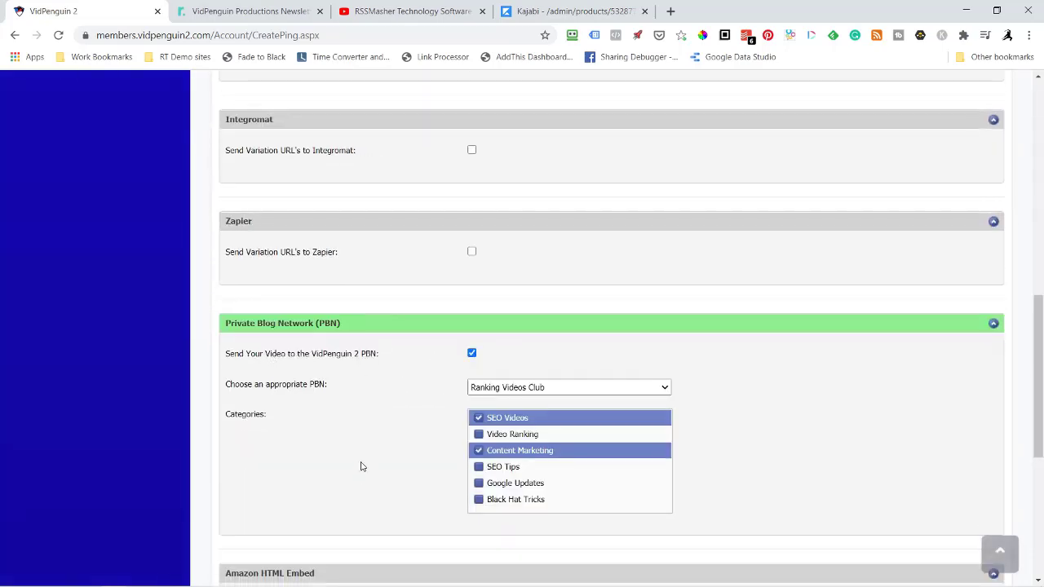
{"action": "scroll", "coordinate": [362, 471], "scroll_direction": "down", "scroll_amount": 5}
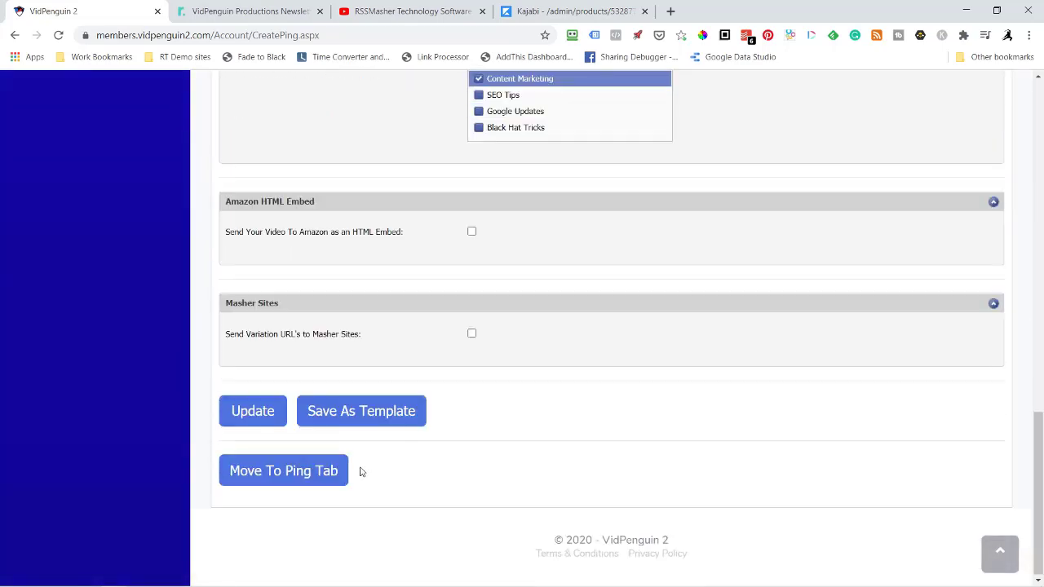
{"action": "left_click", "coordinate": [270, 412]}
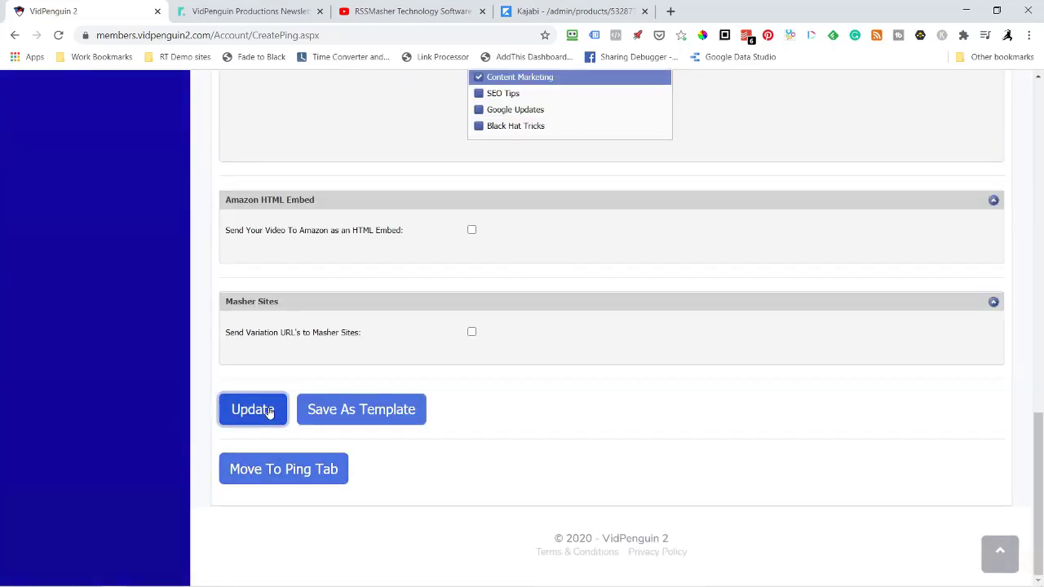
{"action": "left_click", "coordinate": [286, 474]}
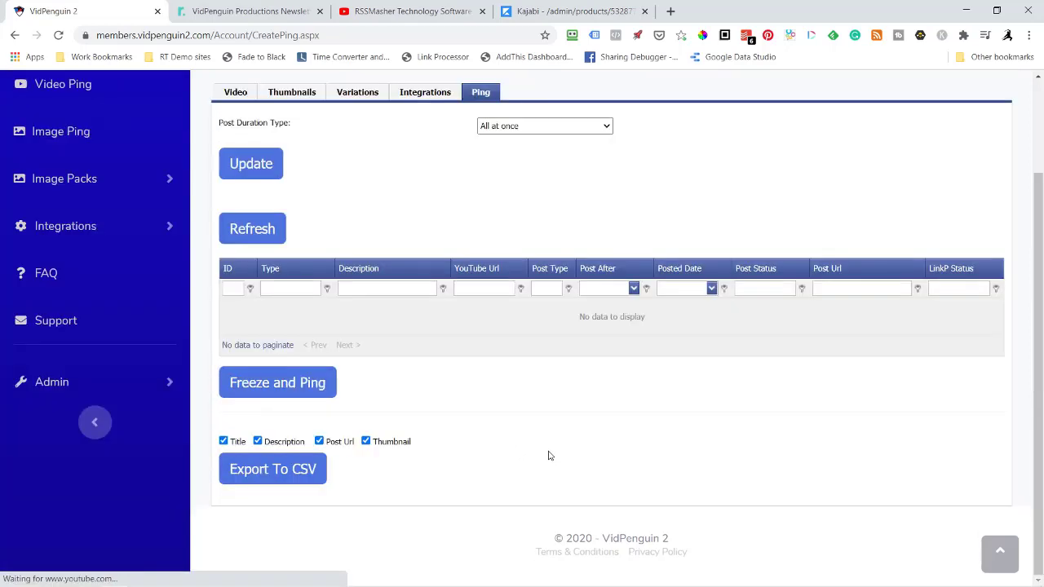
Try to update the ping with the post duration type set to All at once.
{"action": "left_click", "coordinate": [608, 126]}
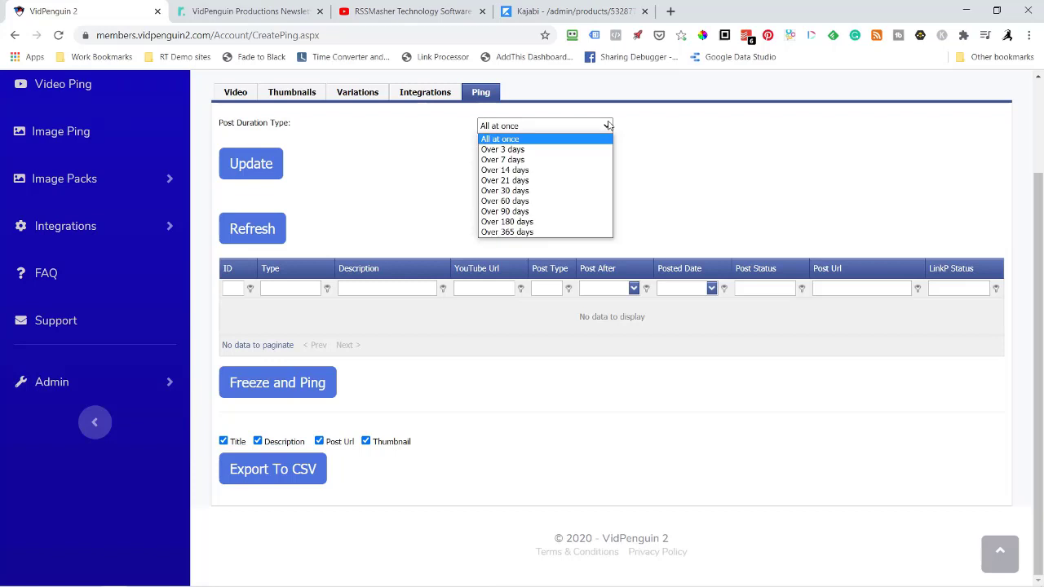
{"action": "left_click", "coordinate": [517, 140]}
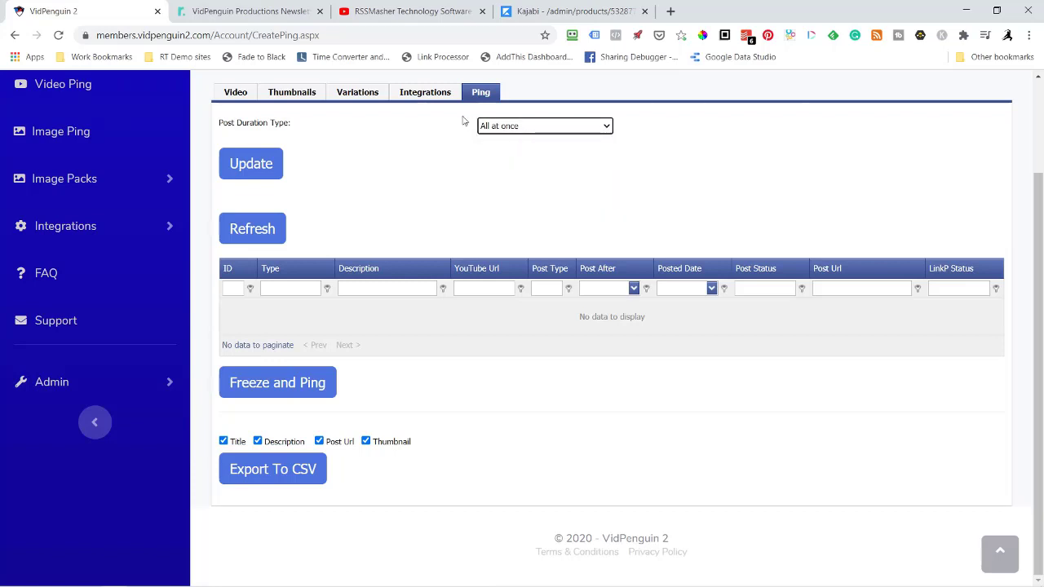
{"action": "left_click", "coordinate": [605, 127]}
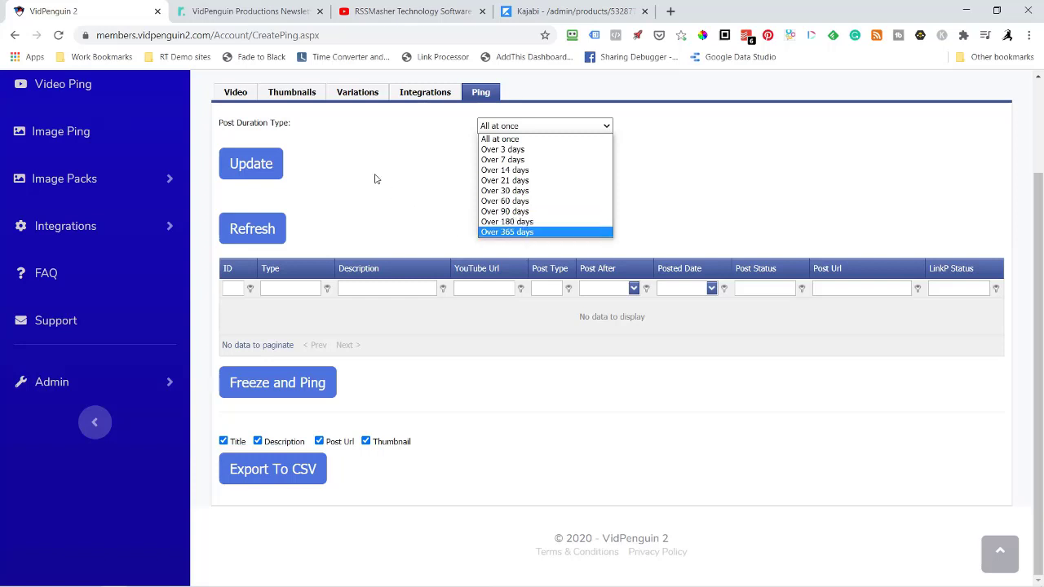
{"action": "left_click", "coordinate": [507, 140]}
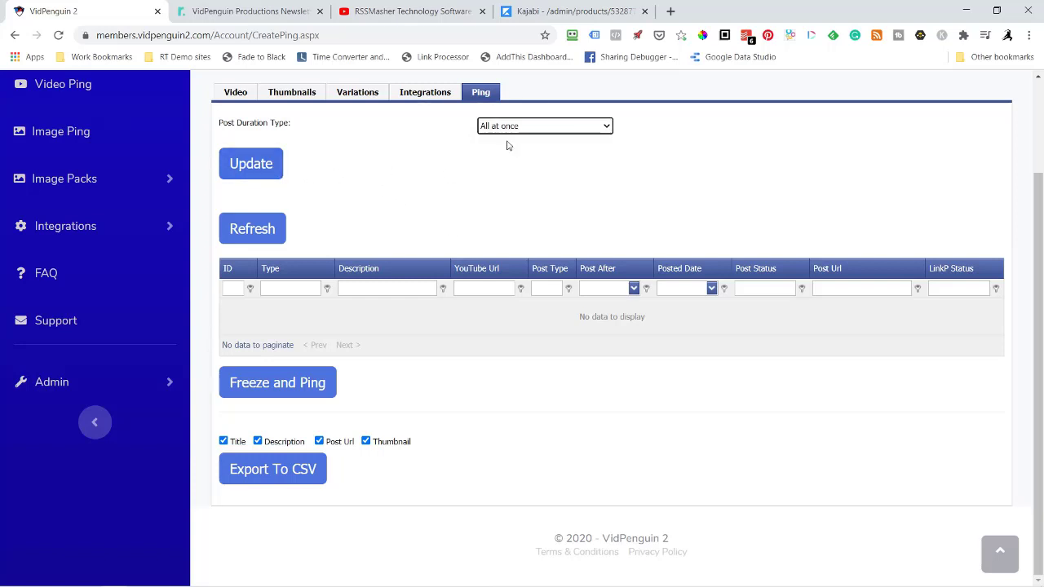
{"action": "left_click", "coordinate": [267, 170]}
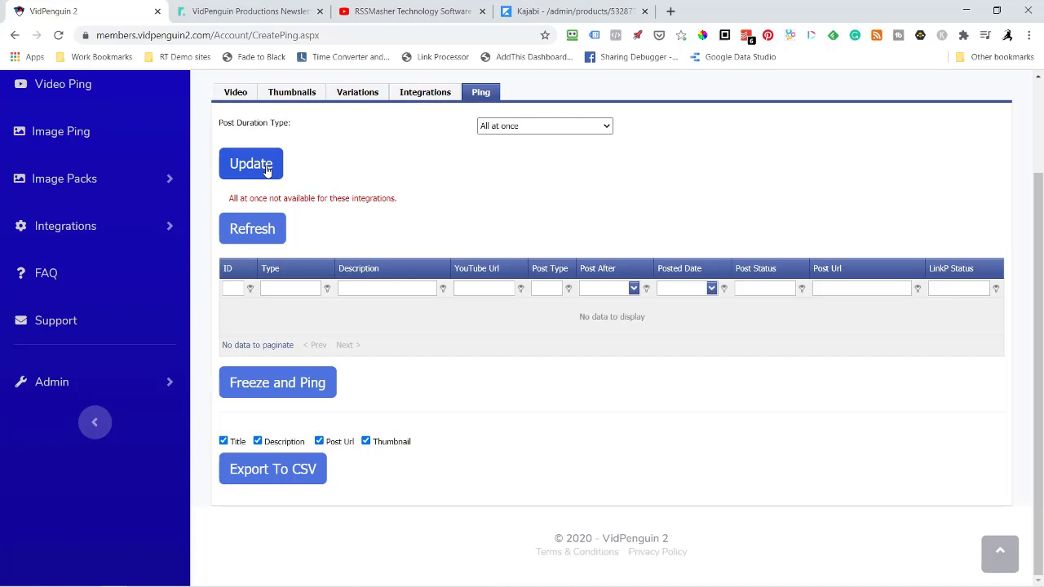
Set the post duration type to Over 3 days and update the ping's schedule.
{"action": "left_click", "coordinate": [604, 127]}
{"action": "left_click", "coordinate": [537, 147]}
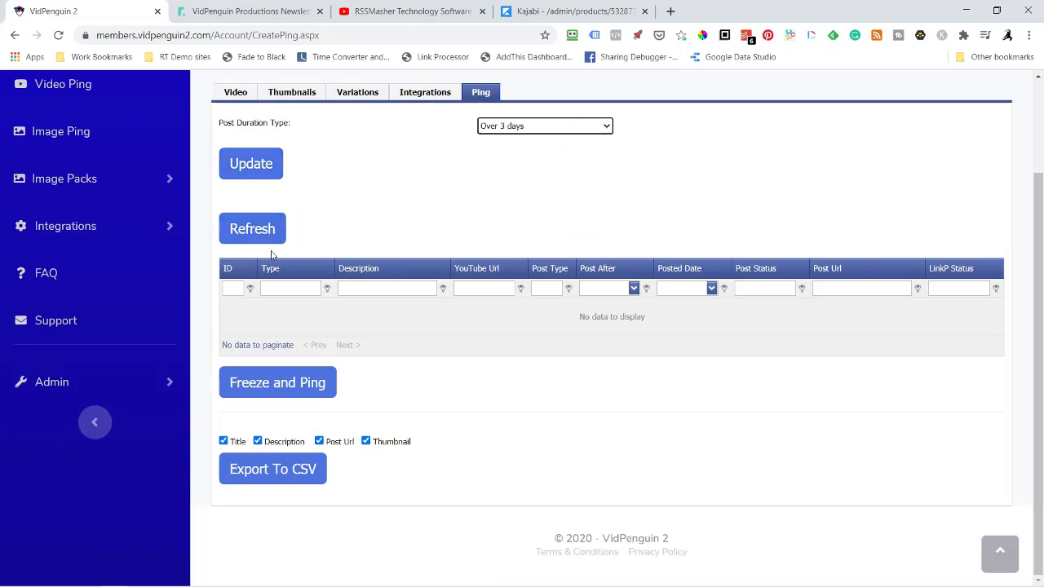
{"action": "left_click", "coordinate": [256, 173]}
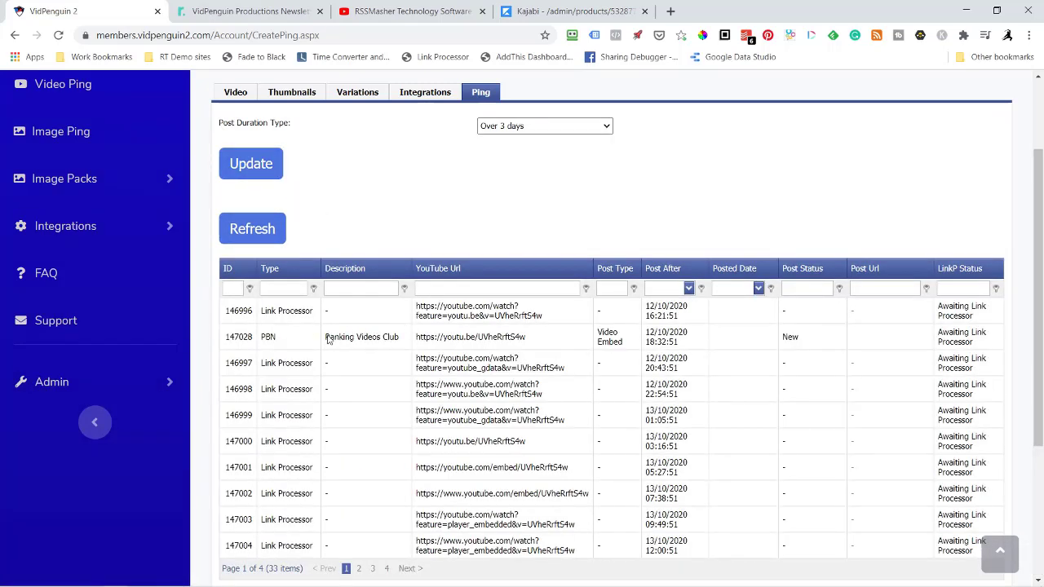
Review the refreshed post schedule, and freeze and ping it.
{"action": "scroll", "coordinate": [359, 335], "scroll_direction": "down", "scroll_amount": 2}
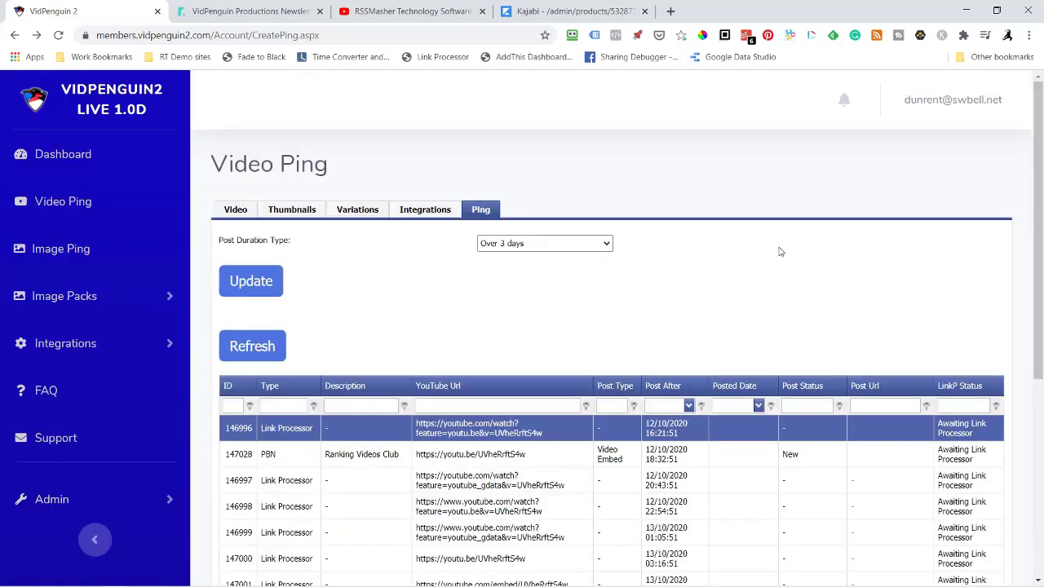
{"action": "scroll", "coordinate": [781, 253], "scroll_direction": "down", "scroll_amount": 5}
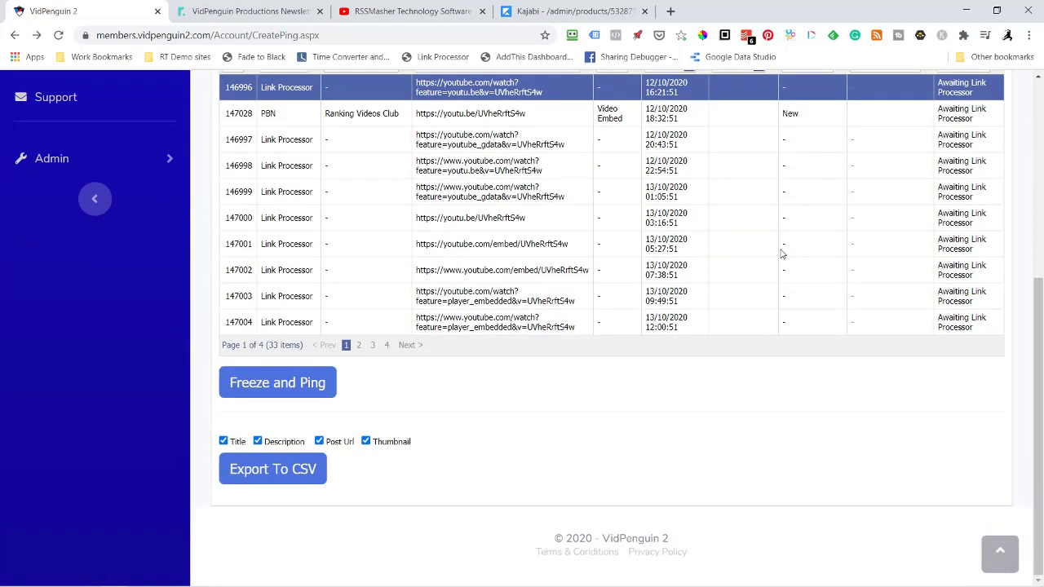
{"action": "scroll", "coordinate": [781, 253], "scroll_direction": "up", "scroll_amount": 4}
{"action": "left_click", "coordinate": [264, 289]}
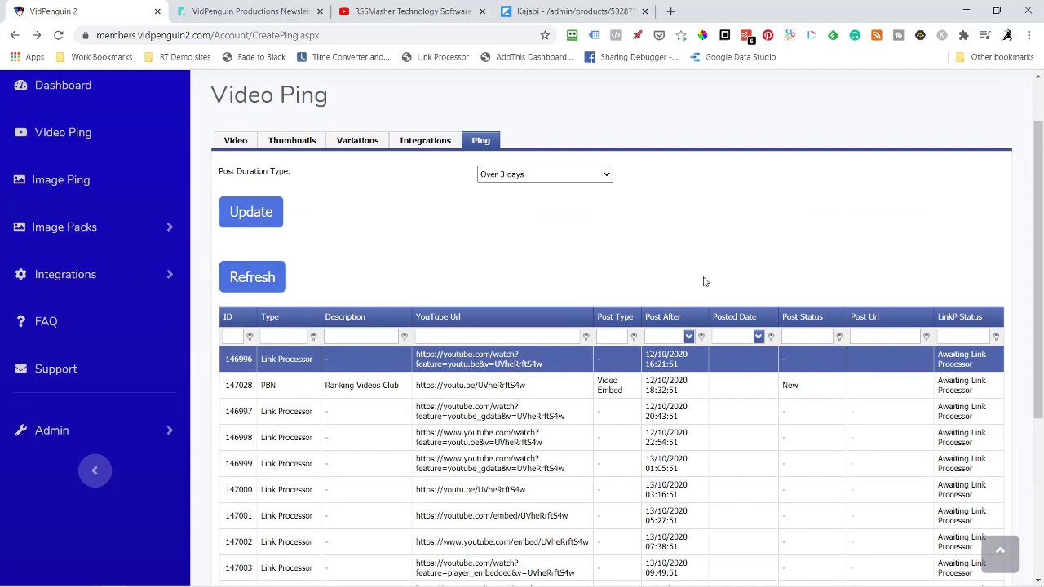
{"action": "scroll", "coordinate": [708, 290], "scroll_direction": "down", "scroll_amount": 2}
{"action": "scroll", "coordinate": [708, 291], "scroll_direction": "down", "scroll_amount": 2}
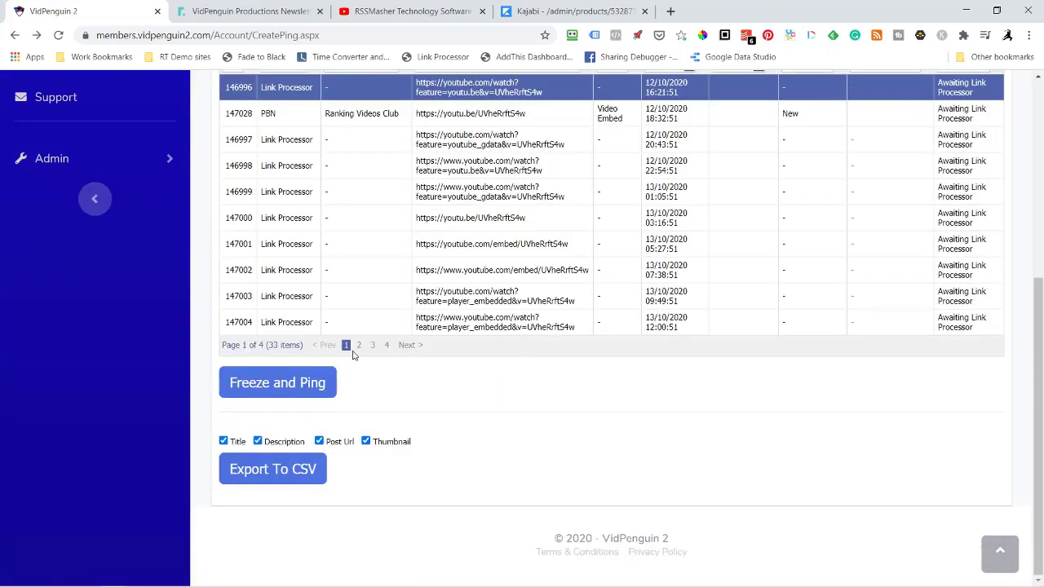
{"action": "left_click", "coordinate": [281, 390]}
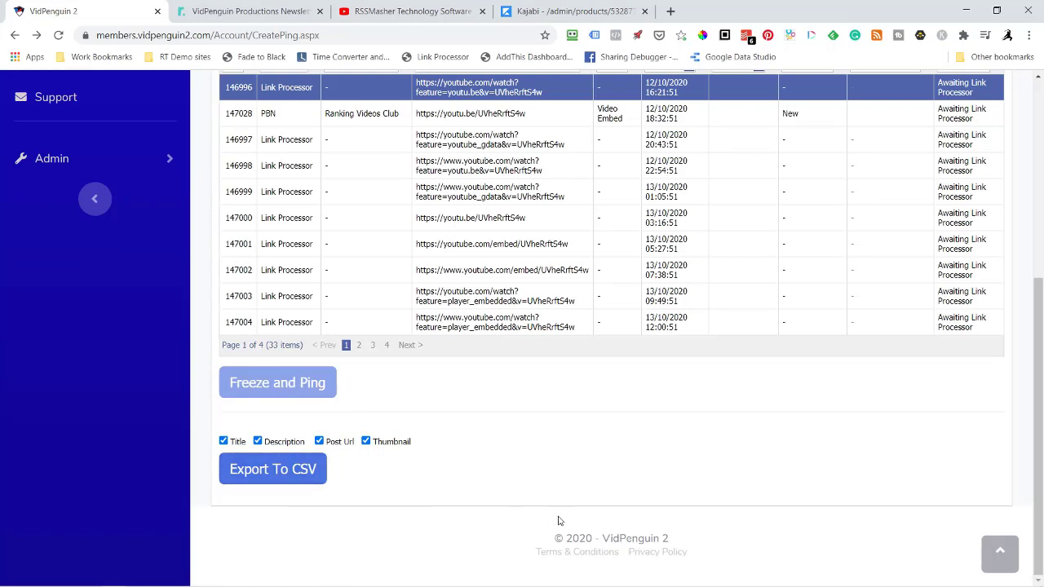
Refresh the list of scheduled posts and examine their posting status, post URLs and the CSV export options.
{"action": "scroll", "coordinate": [559, 522], "scroll_direction": "up", "scroll_amount": 2}
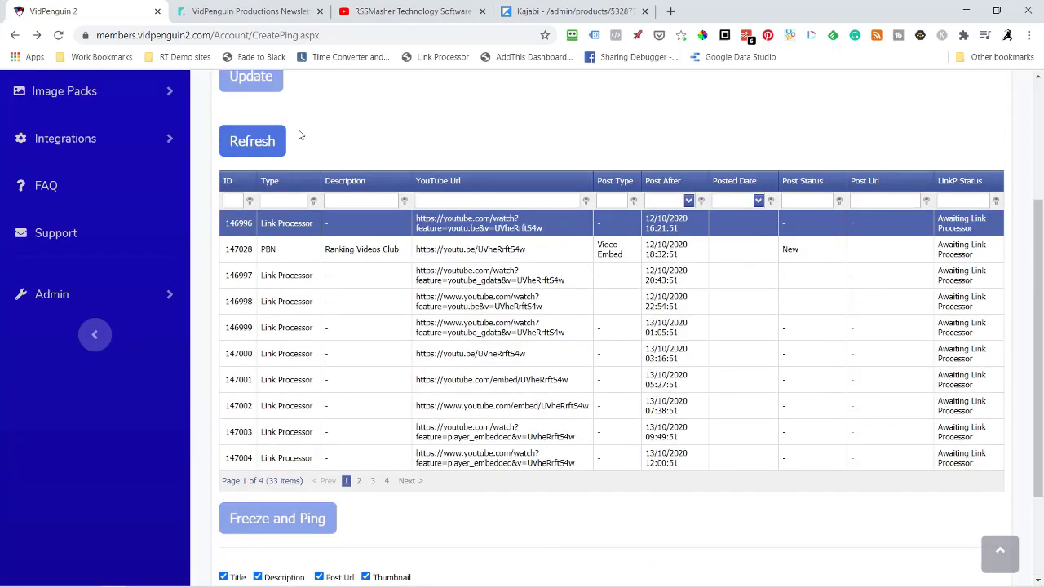
{"action": "left_click", "coordinate": [249, 144]}
{"action": "scroll", "coordinate": [477, 230], "scroll_direction": "down", "scroll_amount": 2}
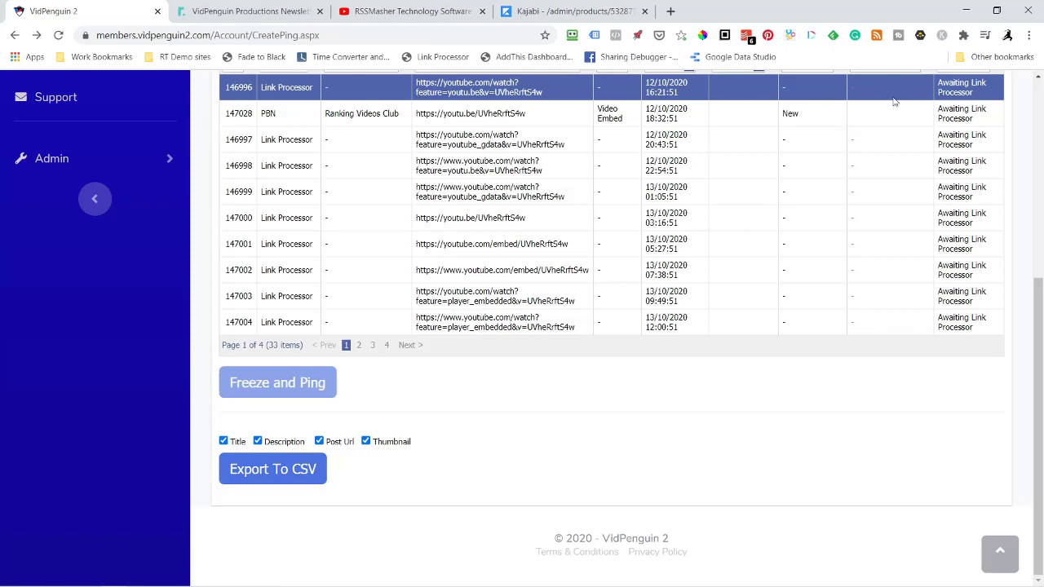
{"action": "scroll", "coordinate": [805, 299], "scroll_direction": "up", "scroll_amount": 3}
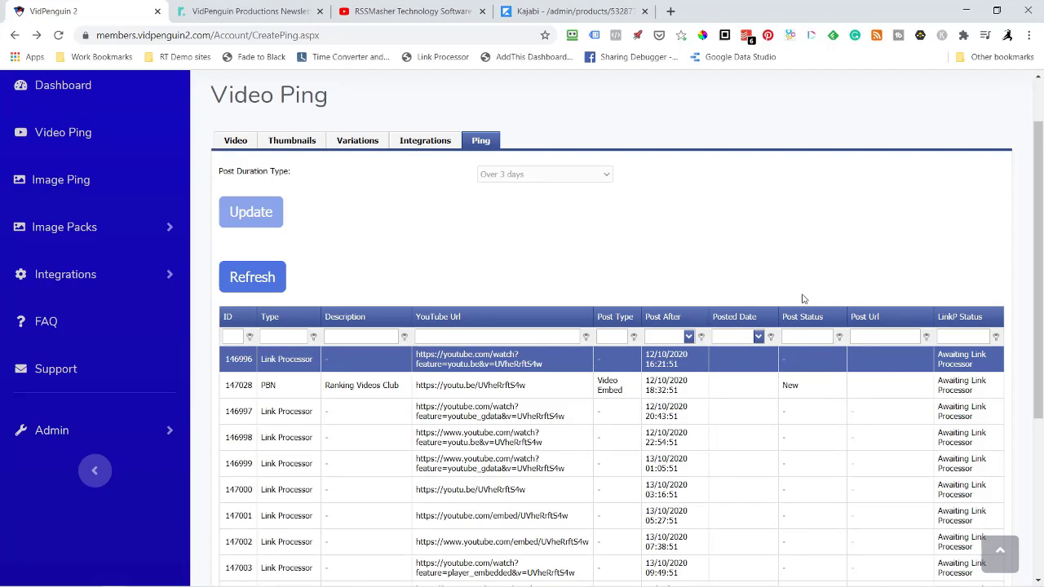
{"action": "scroll", "coordinate": [877, 257], "scroll_direction": "down", "scroll_amount": 3}
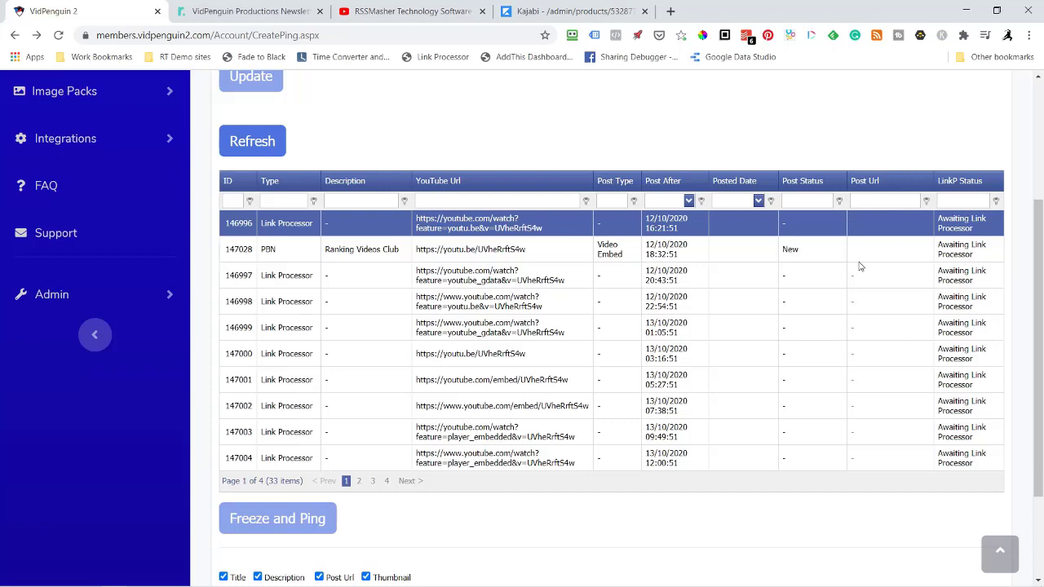
{"action": "scroll", "coordinate": [865, 273], "scroll_direction": "down", "scroll_amount": 3}
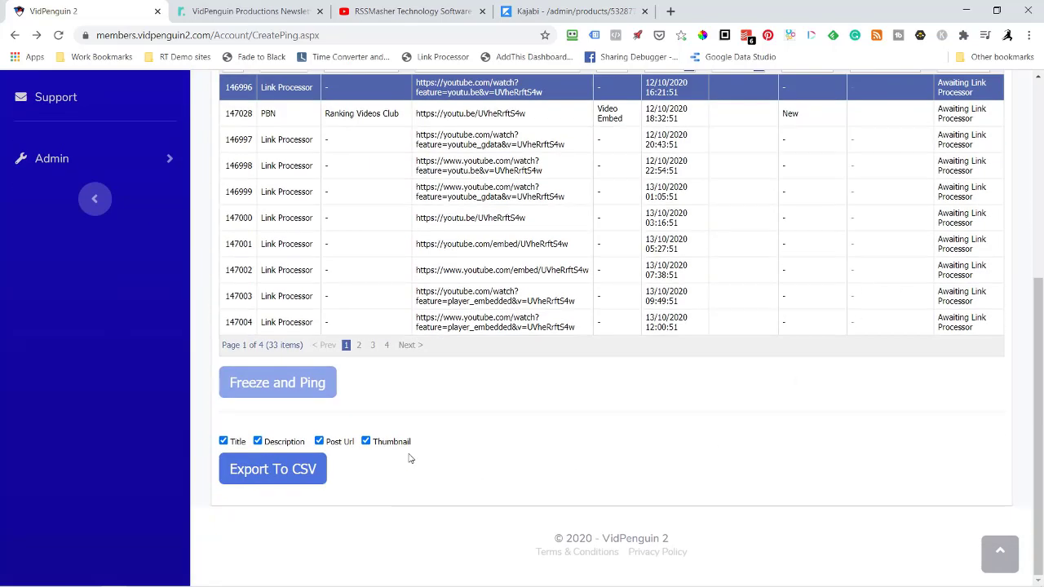
{"action": "scroll", "coordinate": [449, 461], "scroll_direction": "up", "scroll_amount": 8}
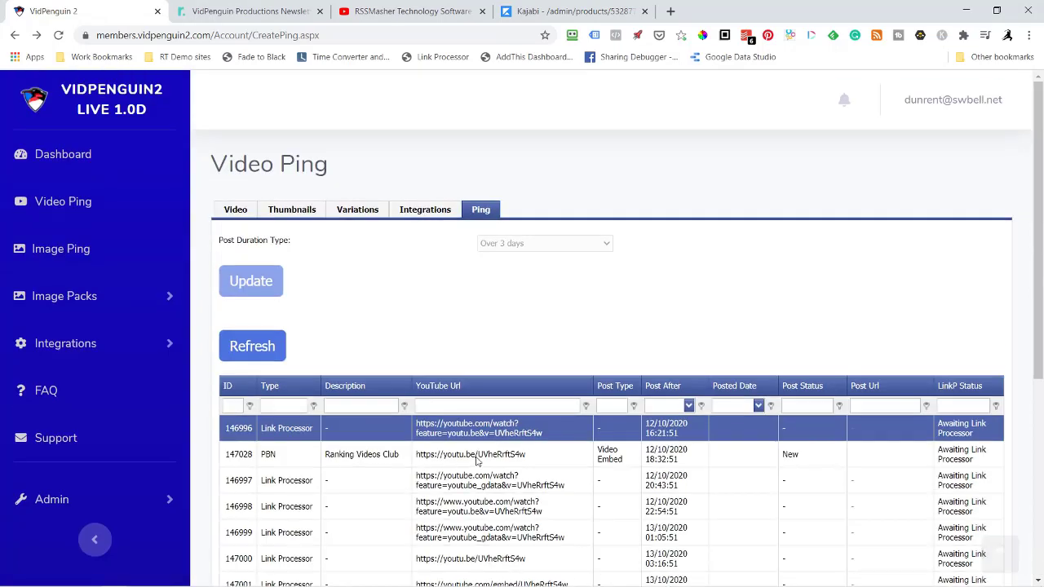
Compare the frozen ping's video details with its posting schedule, ending on the video details.
{"action": "left_click", "coordinate": [228, 215]}
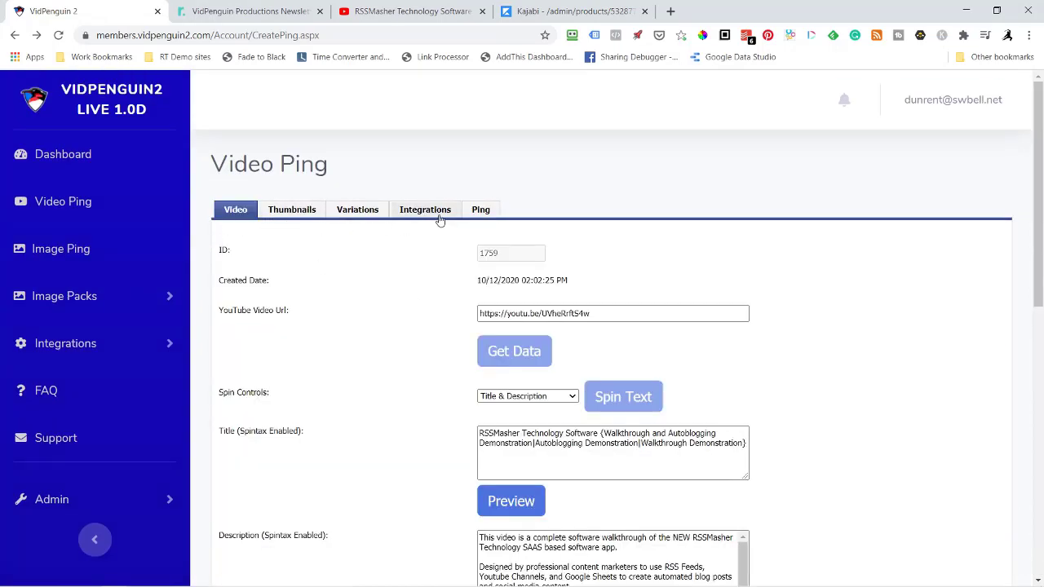
{"action": "left_click", "coordinate": [475, 213]}
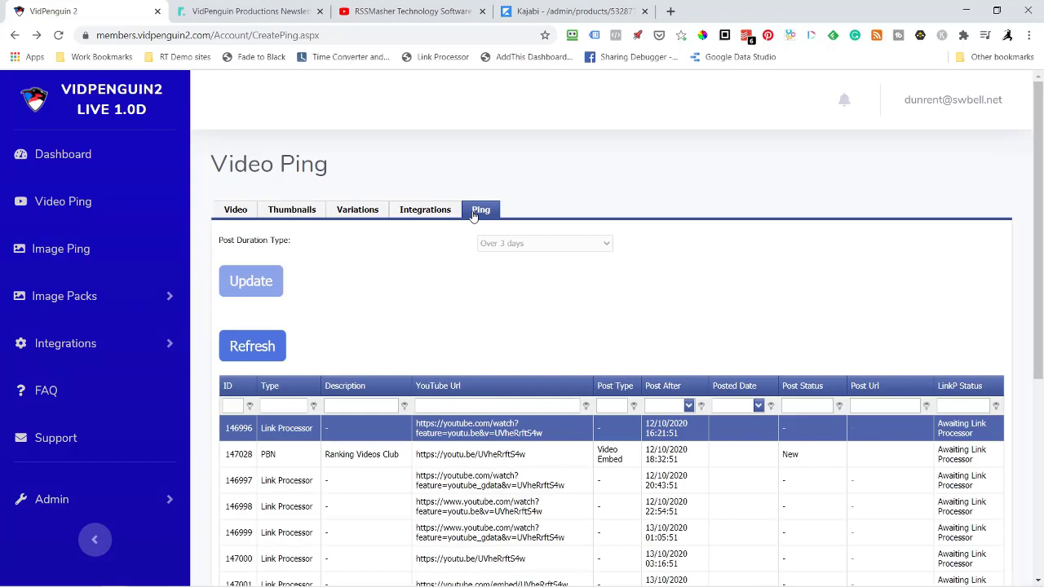
{"action": "left_click", "coordinate": [236, 216]}
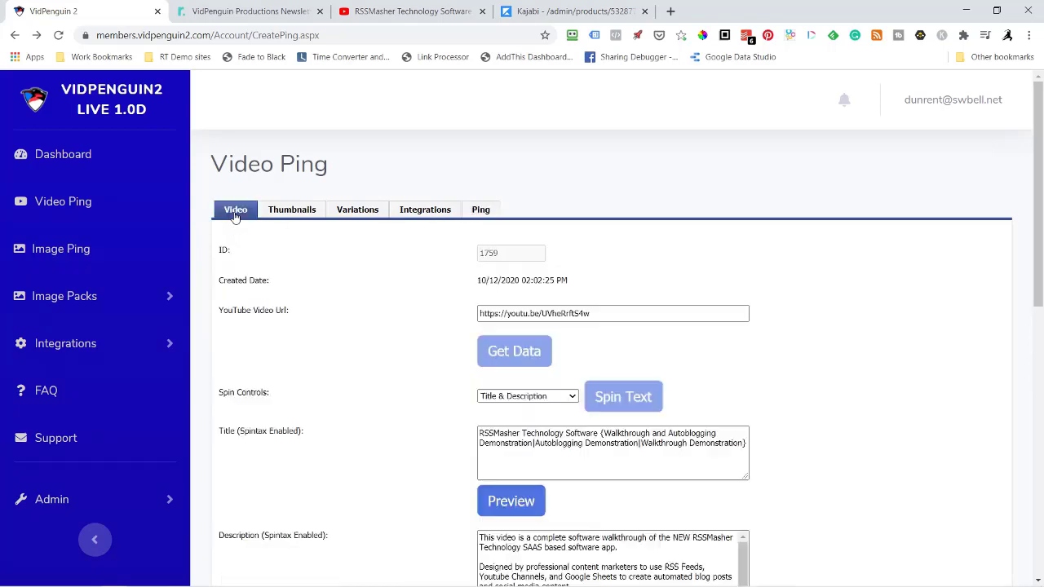